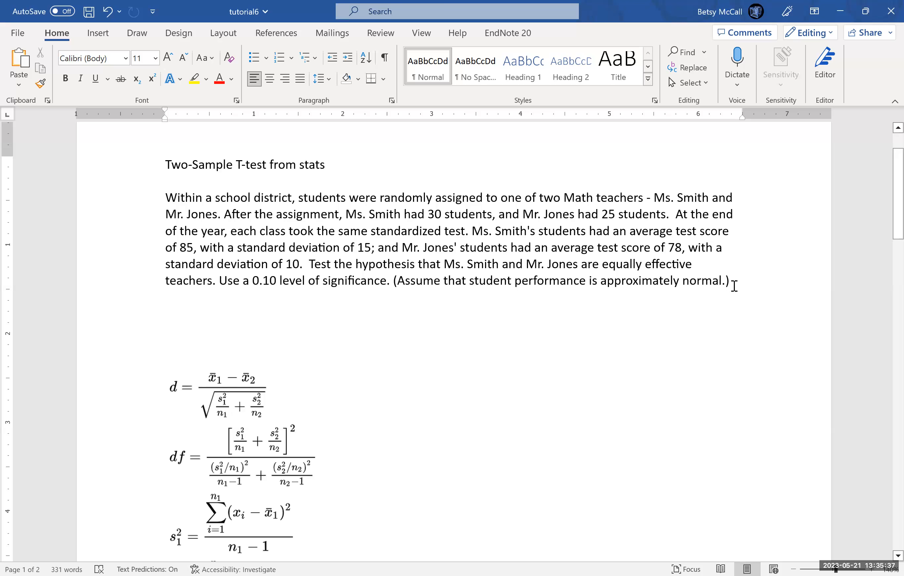
Insert the null hypothesis equation H₀: μ₁ = μ₂ below the problem paragraph.
{"action": "key", "text": "Return"}
{"action": "key", "text": "Return"}
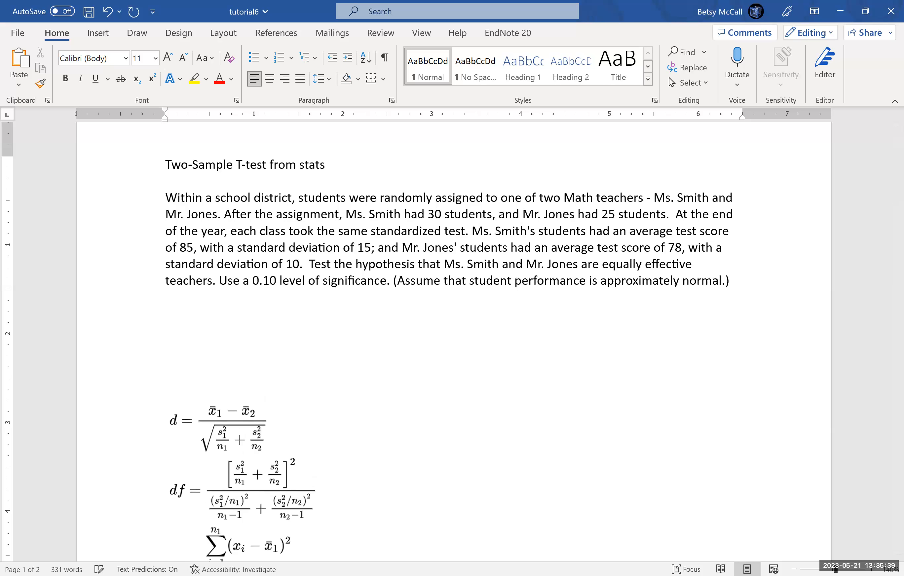
{"action": "key", "text": "alt+equal"}
{"action": "type", "text": "H_"}
{"action": "type", "text": "0 :"}
{"action": "type", "text": " \\m"}
{"action": "type", "text": "u _1"}
{"action": "type", "text": " =\\"}
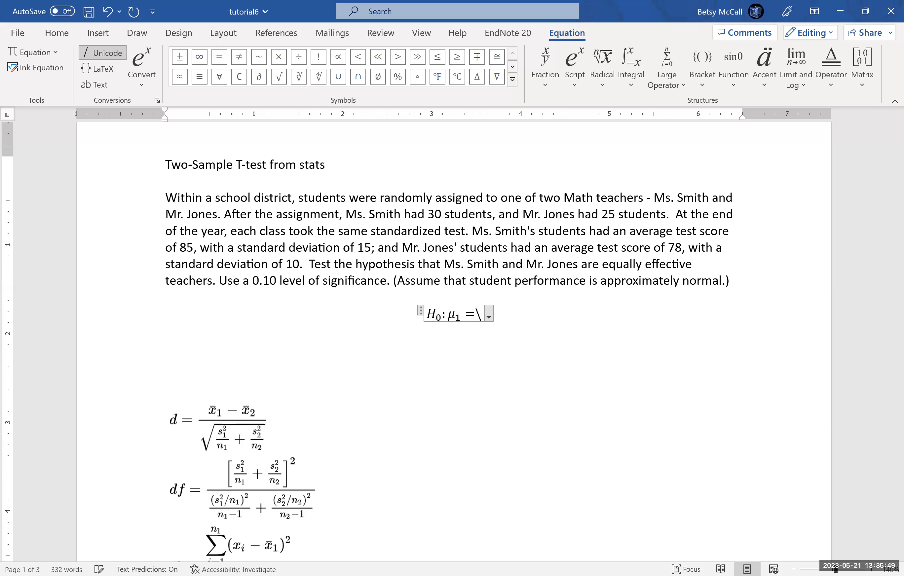
{"action": "type", "text": "\\m"}
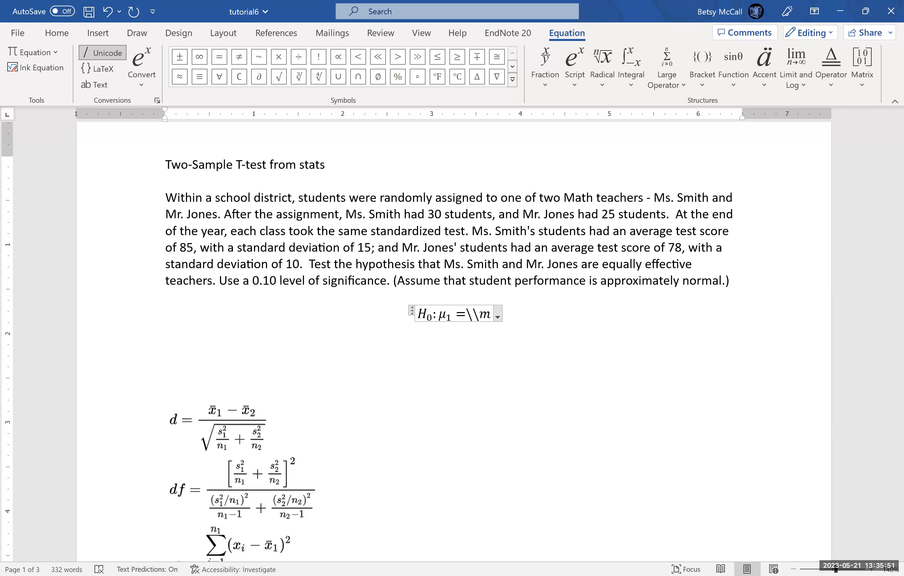
{"action": "key", "text": "BackSpace"}
{"action": "key", "text": "BackSpace"}
{"action": "type", "text": "mu"}
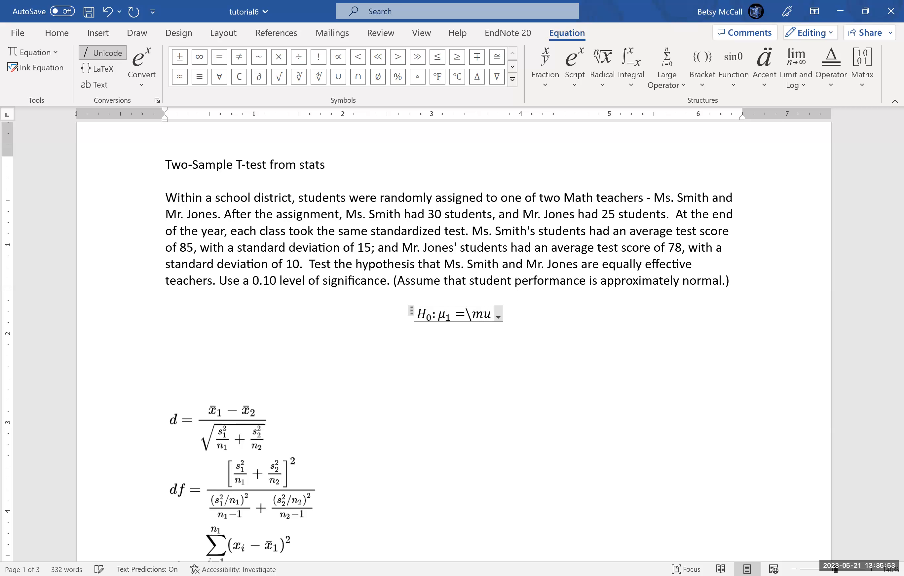
{"action": "type", "text": "_2"}
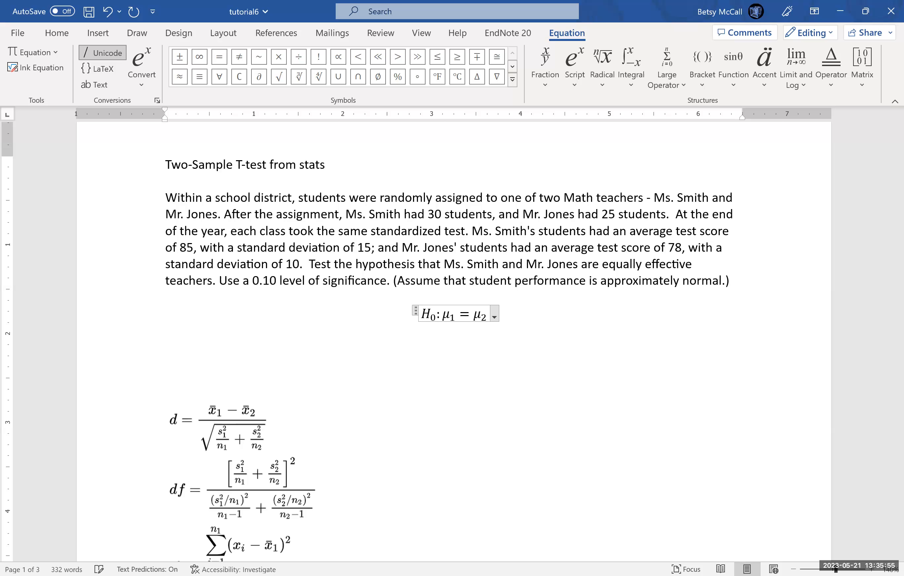
{"action": "left_click", "coordinate": [711, 316]}
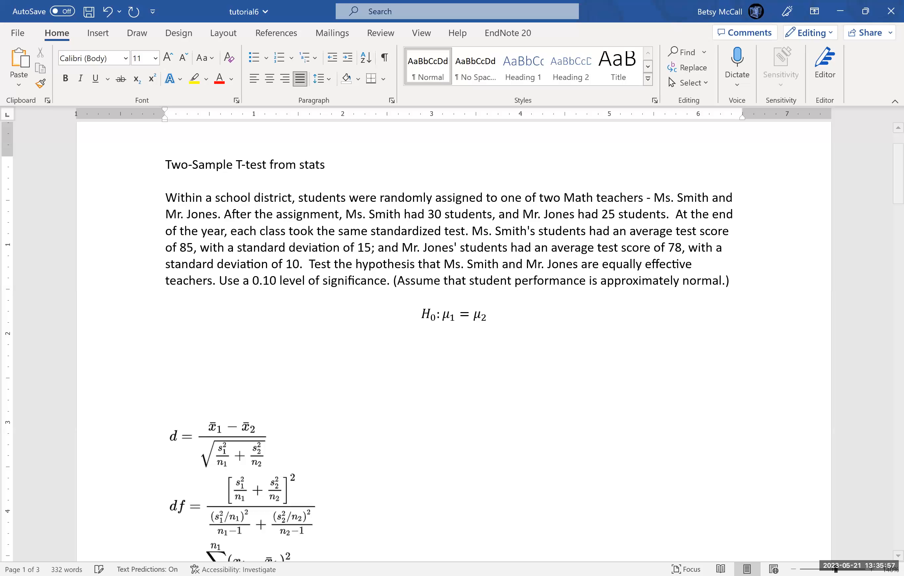
Insert the alternative hypothesis equation Hₐ: μ₁ ≠ μ₂ on the line below the null hypothesis.
{"action": "key", "text": "alt"}
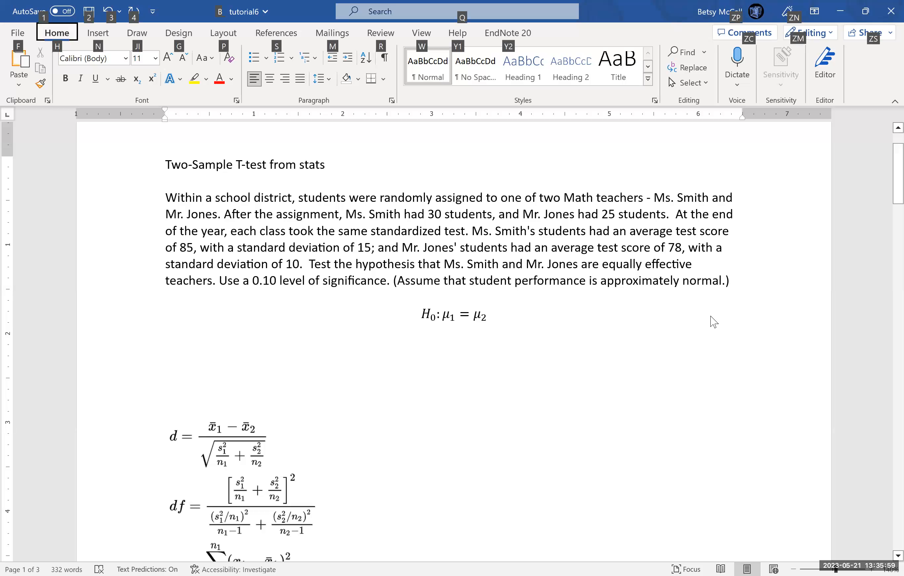
{"action": "key", "text": "alt+="}
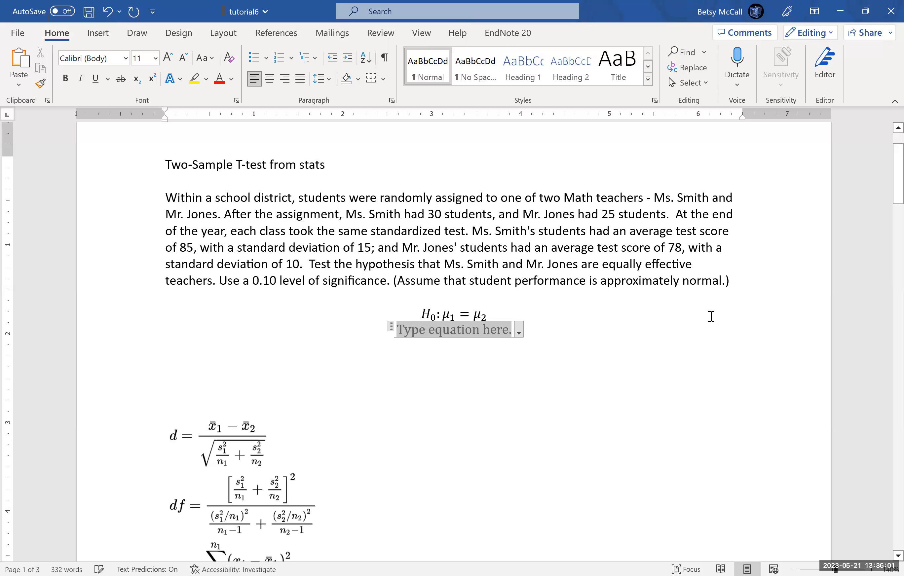
{"action": "type", "text": "H_a:"}
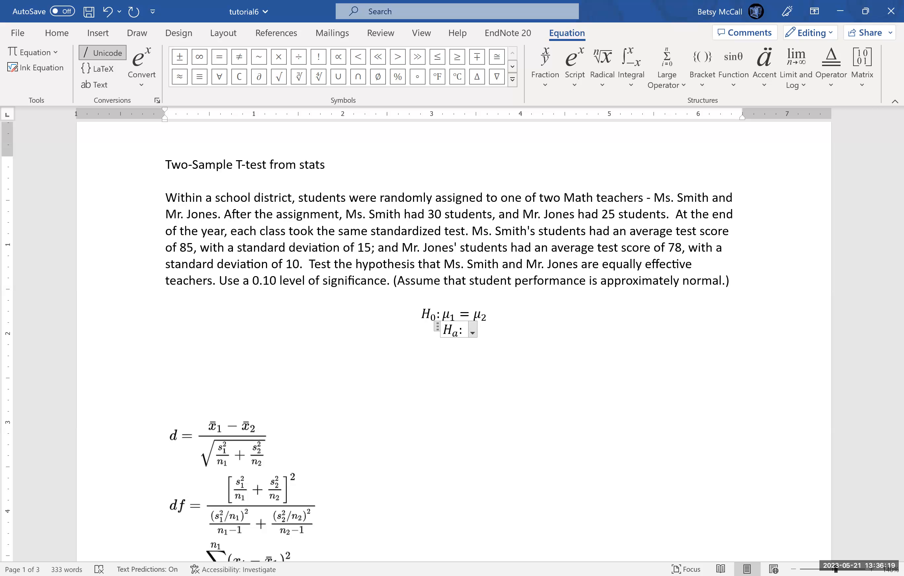
{"action": "type", "text": "\\m"}
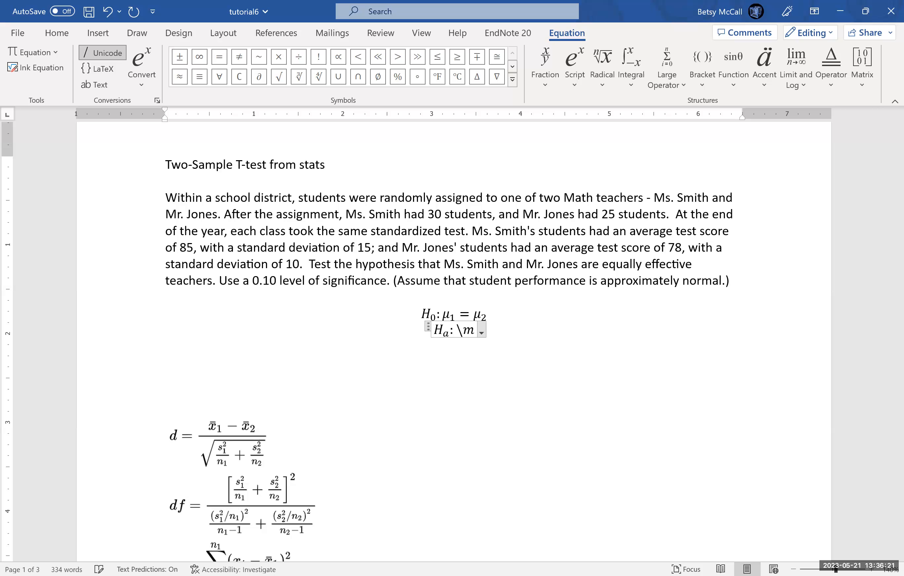
{"action": "type", "text": "u_i"}
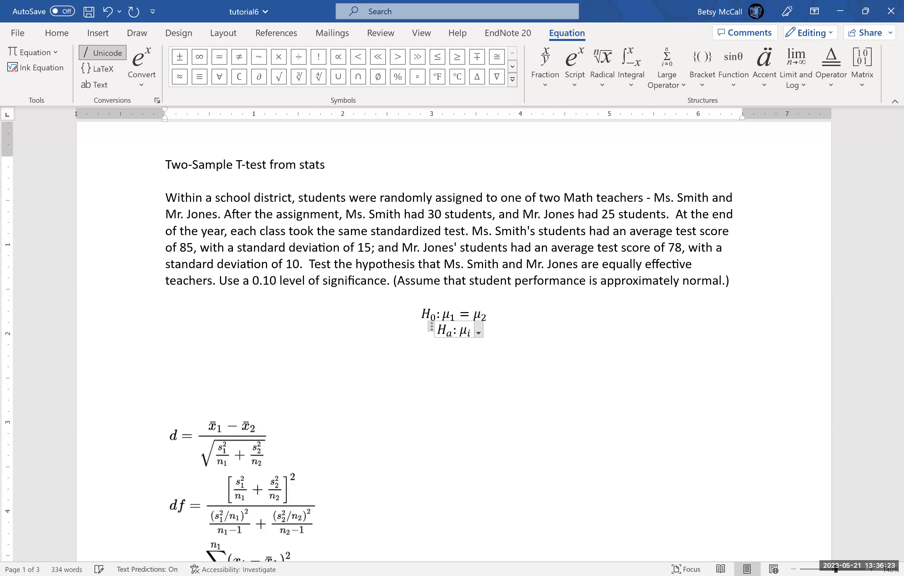
{"action": "key", "text": "BackSpace"}
{"action": "type", "text": "i"}
{"action": "key", "text": "BackSpace"}
{"action": "type", "text": "1"}
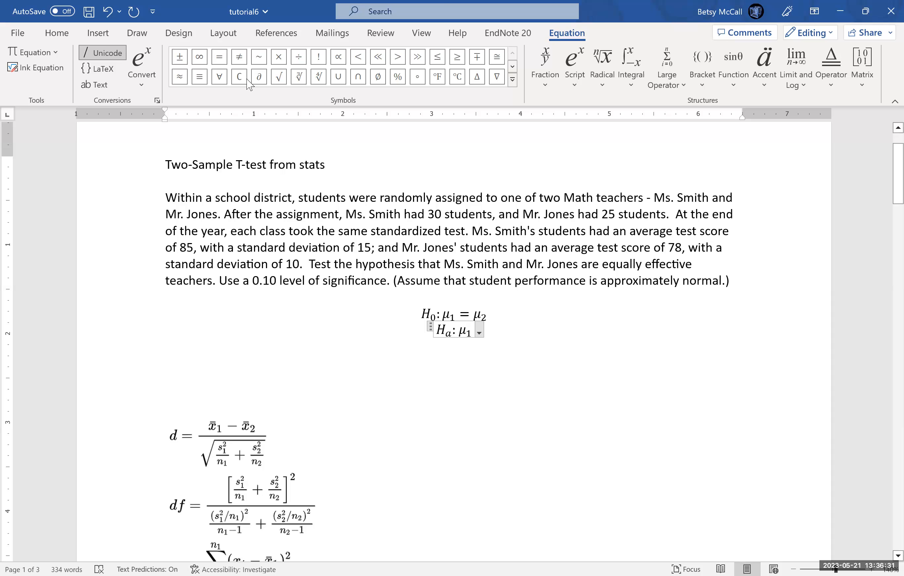
{"action": "left_click", "coordinate": [241, 62]}
{"action": "type", "text": "\\mu_2"}
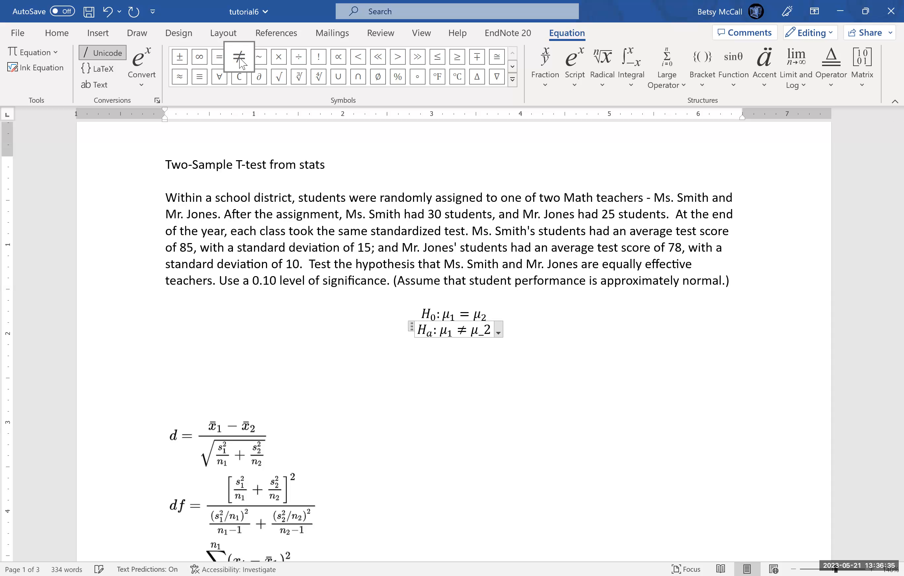
{"action": "key", "text": "BackSpace"}
{"action": "key", "text": "BackSpace"}
{"action": "key", "text": "BackSpace"}
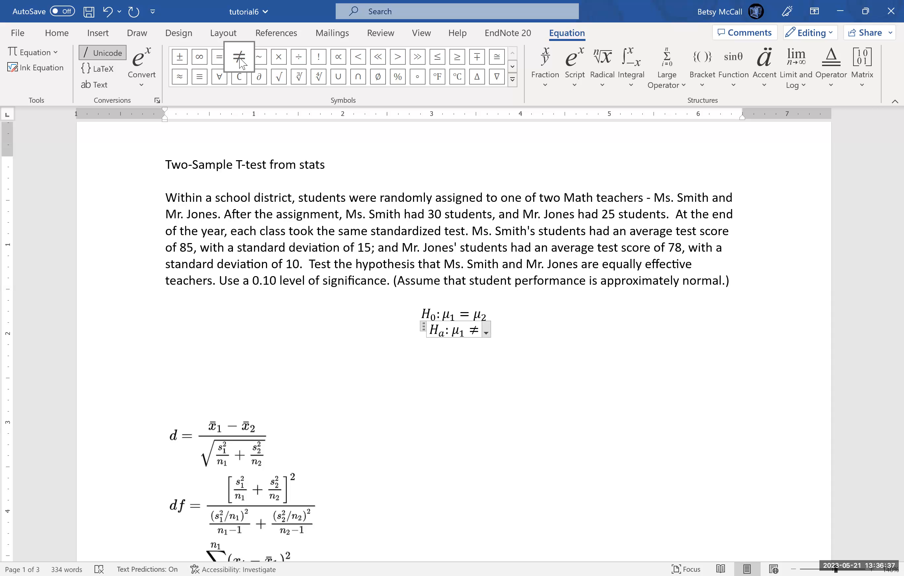
{"action": "type", "text": "\\"}
{"action": "type", "text": "_2"}
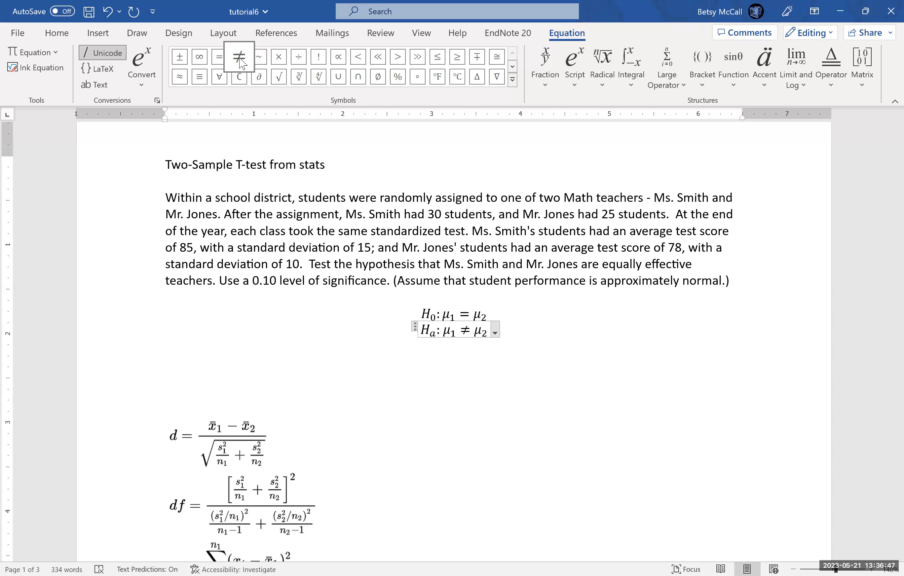
{"action": "left_click", "coordinate": [514, 334]}
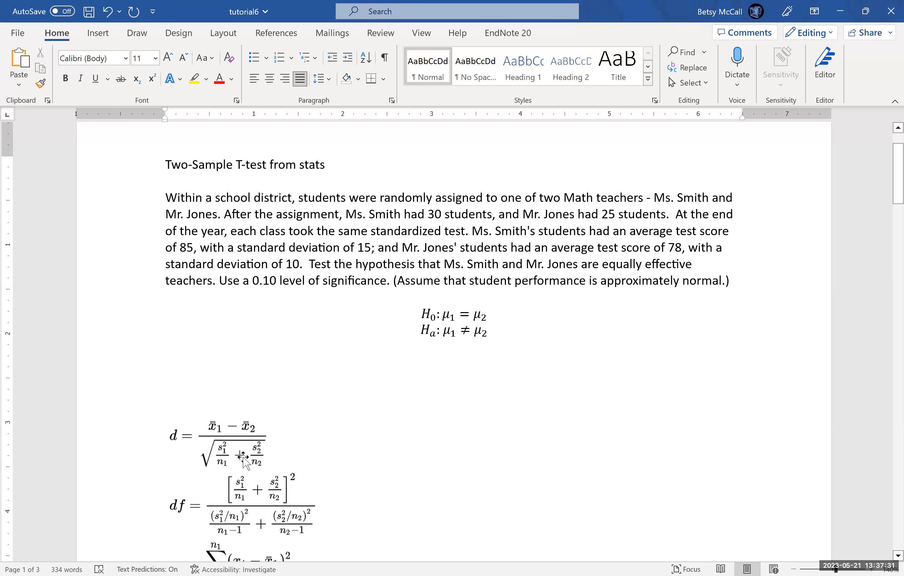
Review the formulas for the test statistic d, the degrees of freedom and the two sample variances.
{"action": "scroll", "coordinate": [884, 558], "scroll_direction": "down", "scroll_amount": 1}
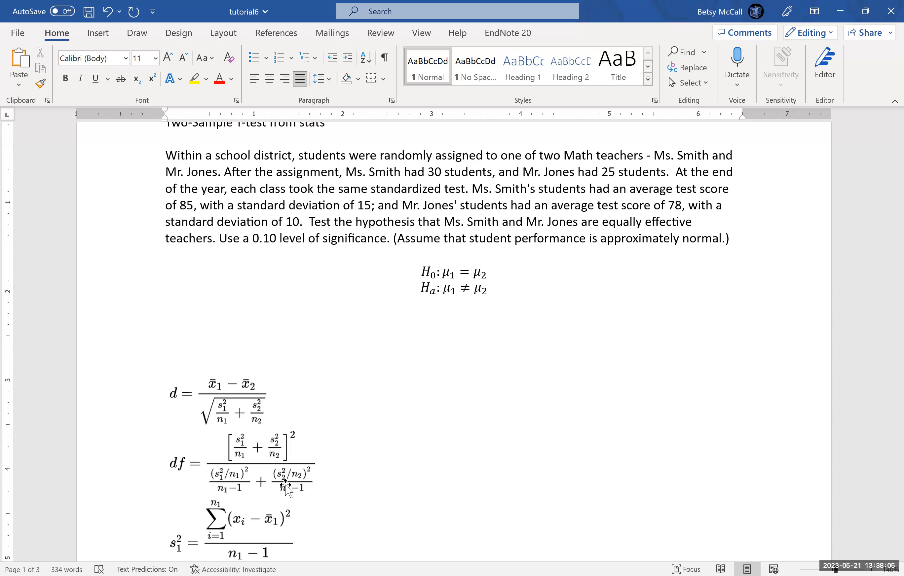
{"action": "scroll", "coordinate": [286, 488], "scroll_direction": "down", "scroll_amount": 1}
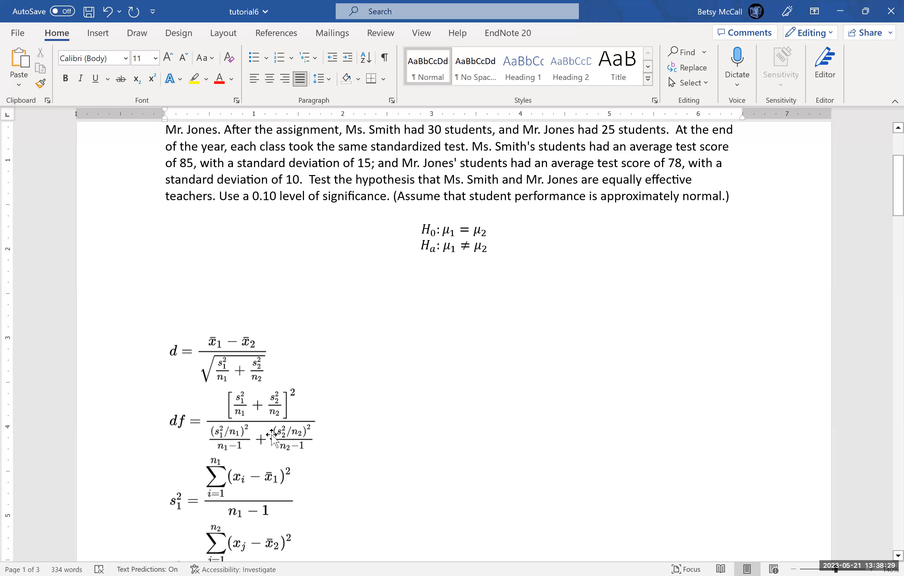
{"action": "scroll", "coordinate": [884, 558], "scroll_direction": "down", "scroll_amount": 1}
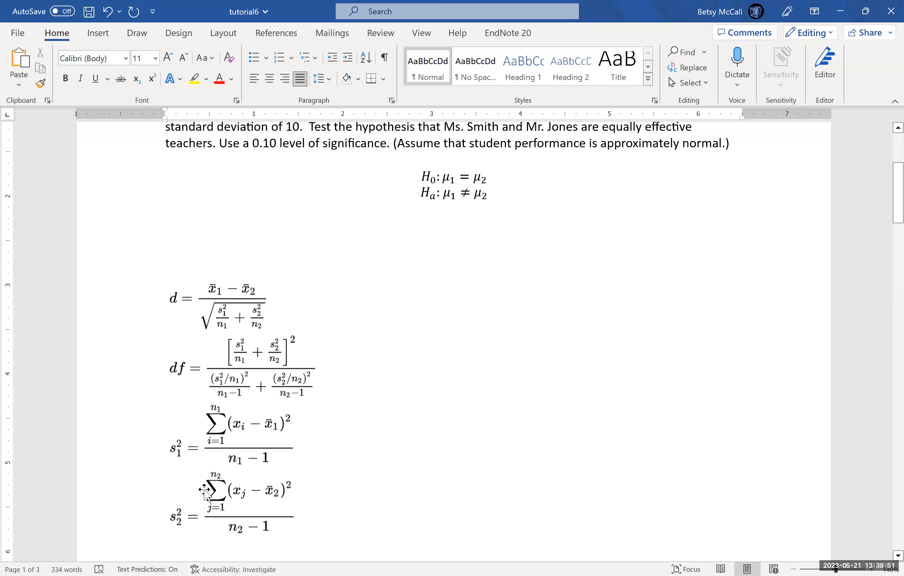
{"action": "scroll", "coordinate": [885, 134], "scroll_direction": "up", "scroll_amount": 3}
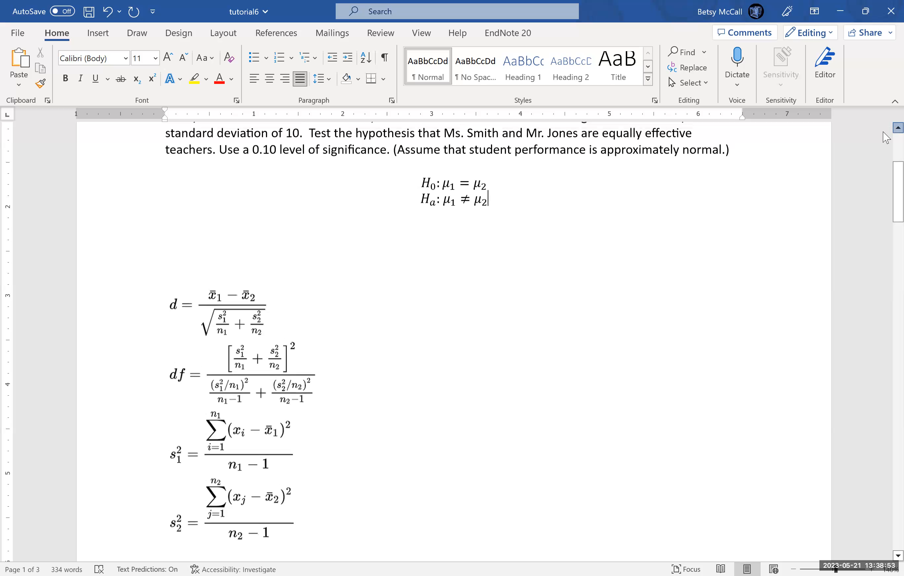
{"action": "scroll", "coordinate": [886, 137], "scroll_direction": "up", "scroll_amount": 2}
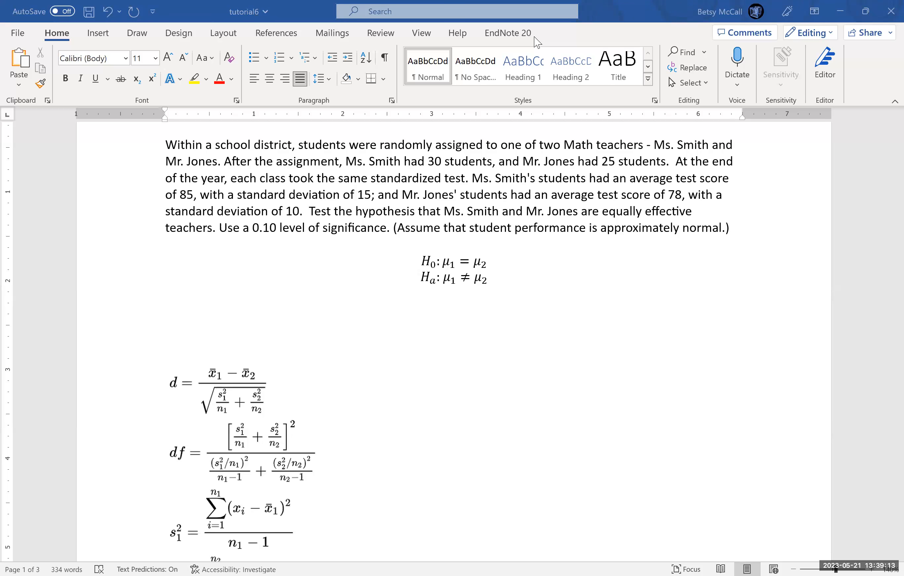
Switch to the tutorial6 workbook in Excel and enter the label mean1 in A2 with 85 in B2.
{"action": "key", "text": "alt+Tab"}
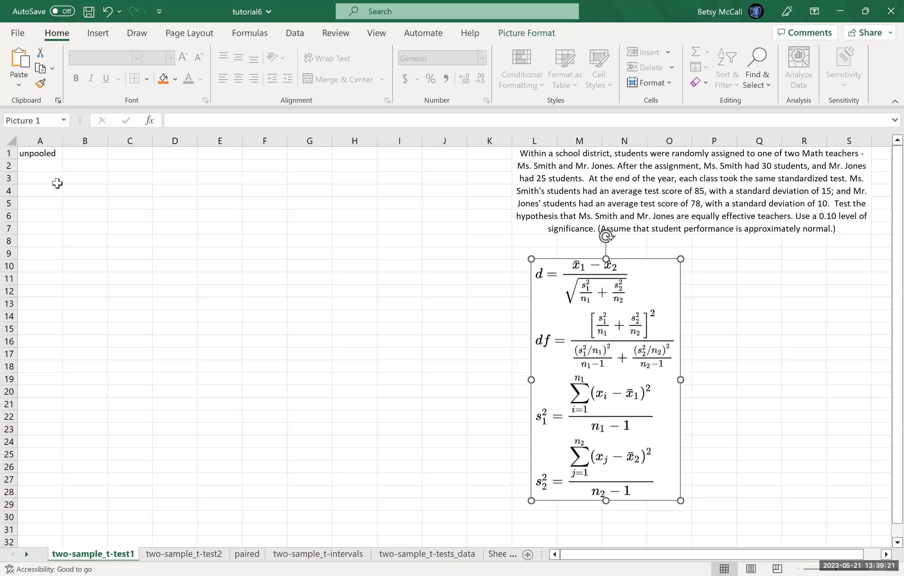
{"action": "left_click", "coordinate": [50, 169]}
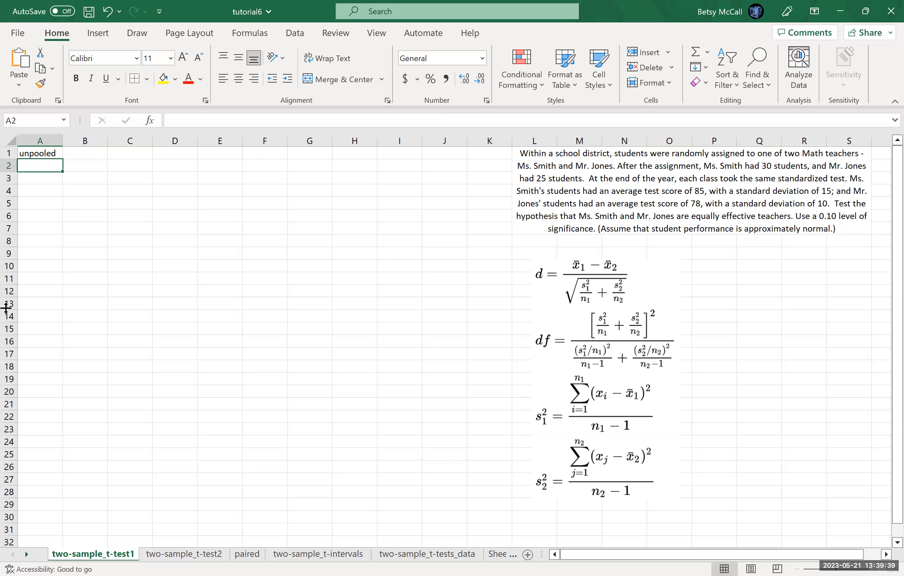
{"action": "type", "text": "mean1"}
{"action": "key", "text": "Tab"}
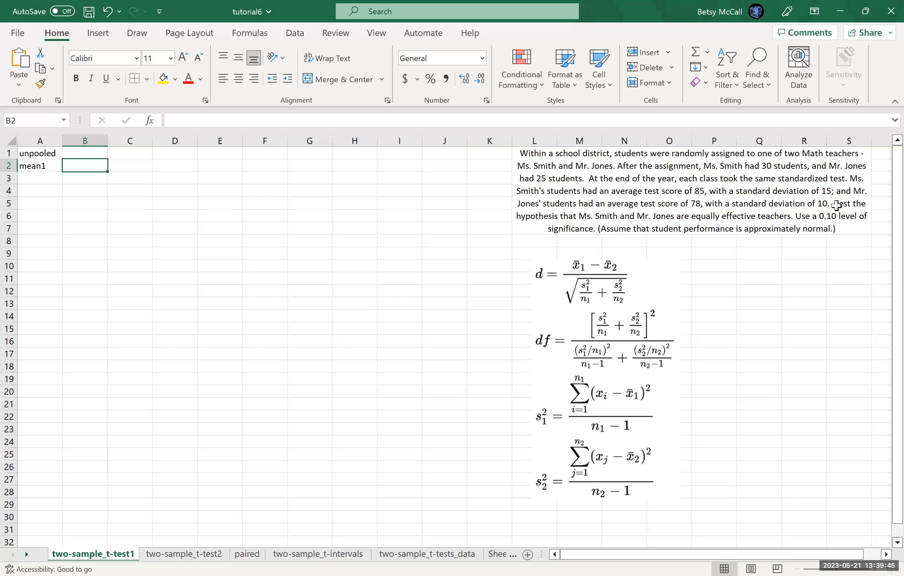
{"action": "type", "text": "85"}
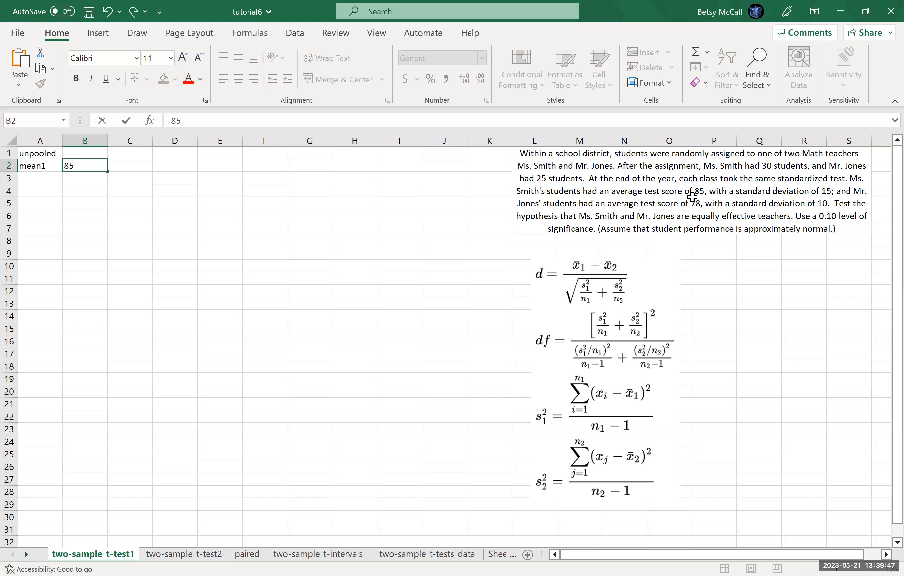
{"action": "key", "text": "Return"}
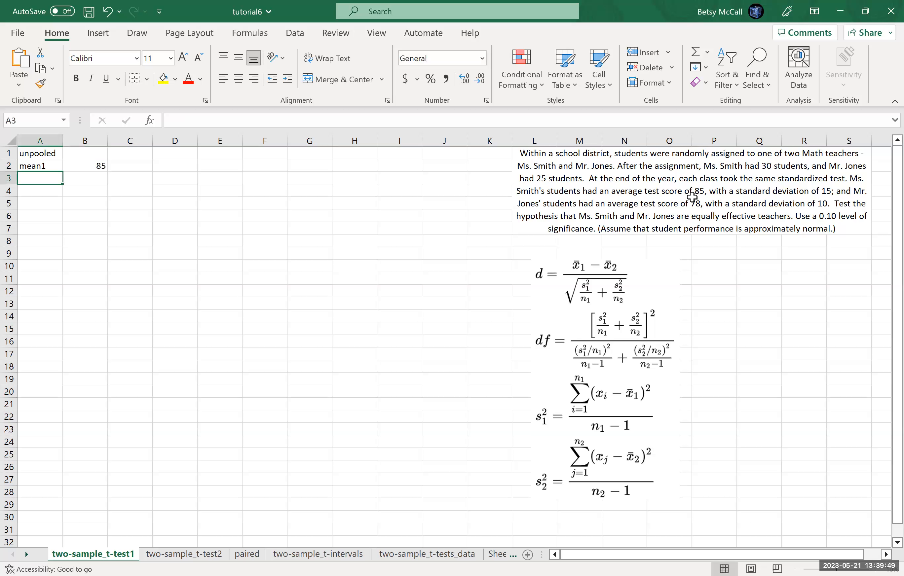
Enter the label s1^2 in A3 and compute the first variance in B3 with =15^2.
{"action": "type", "text": "si"}
{"action": "key", "text": "BackSpace"}
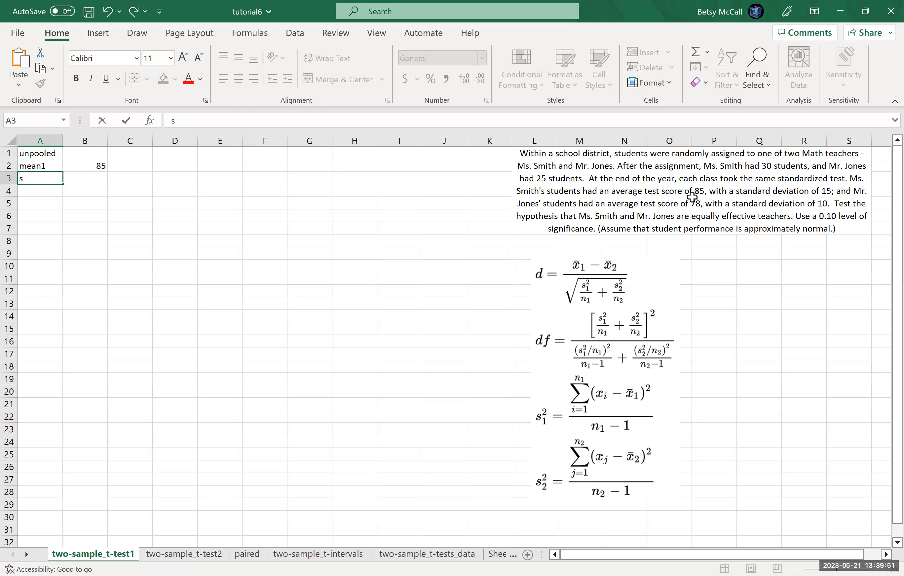
{"action": "type", "text": "1^2"}
{"action": "key", "text": "Tab"}
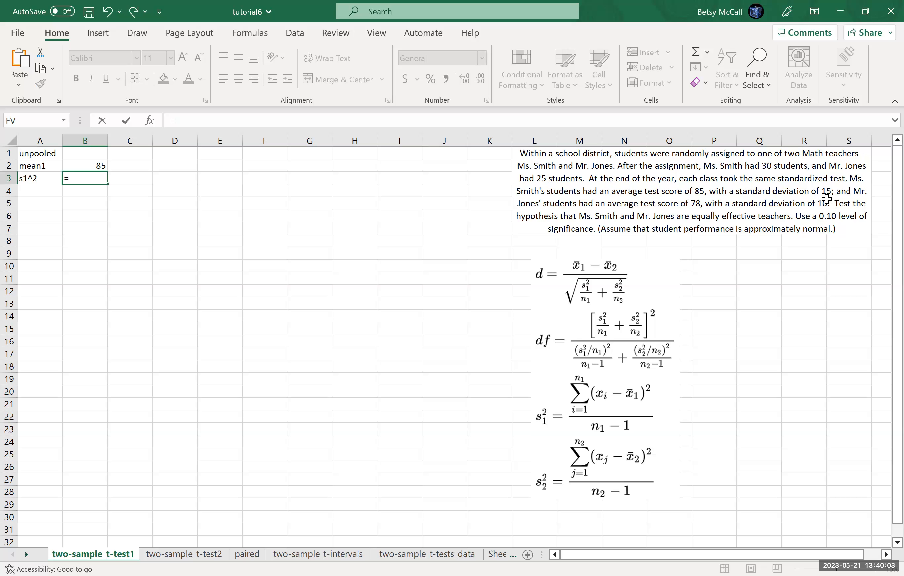
{"action": "type", "text": "15^2"}
{"action": "key", "text": "Return"}
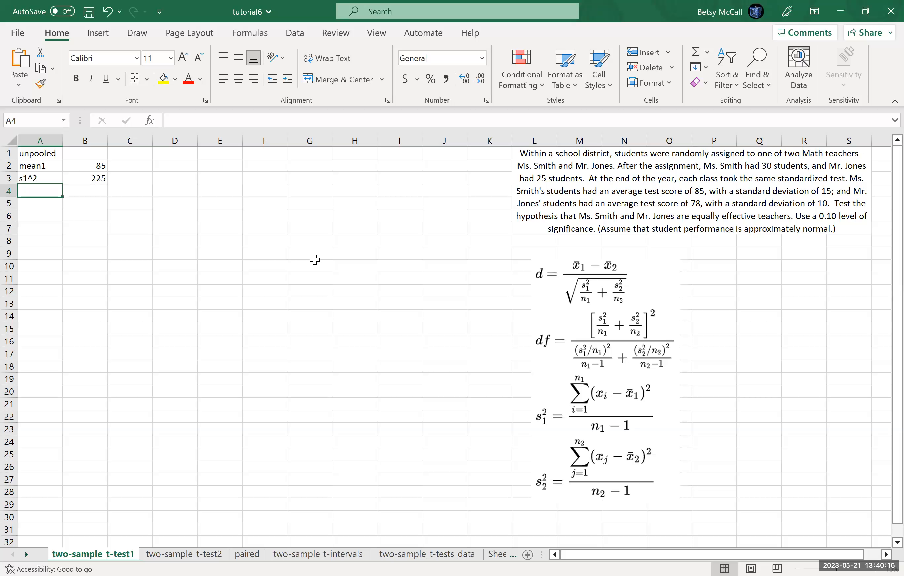
Enter the label n1 in A4 and the first sample size, 30, in B4.
{"action": "type", "text": "n1"}
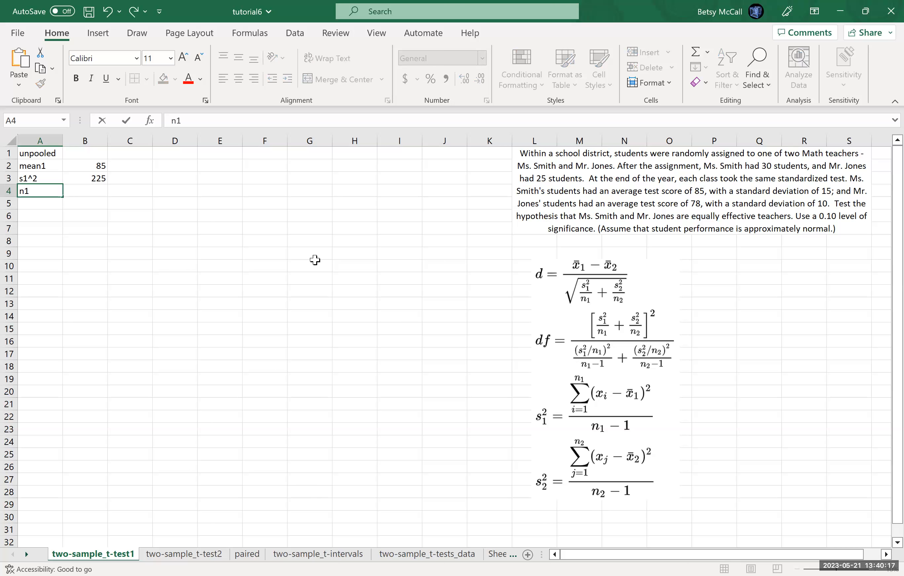
{"action": "key", "text": "Tab"}
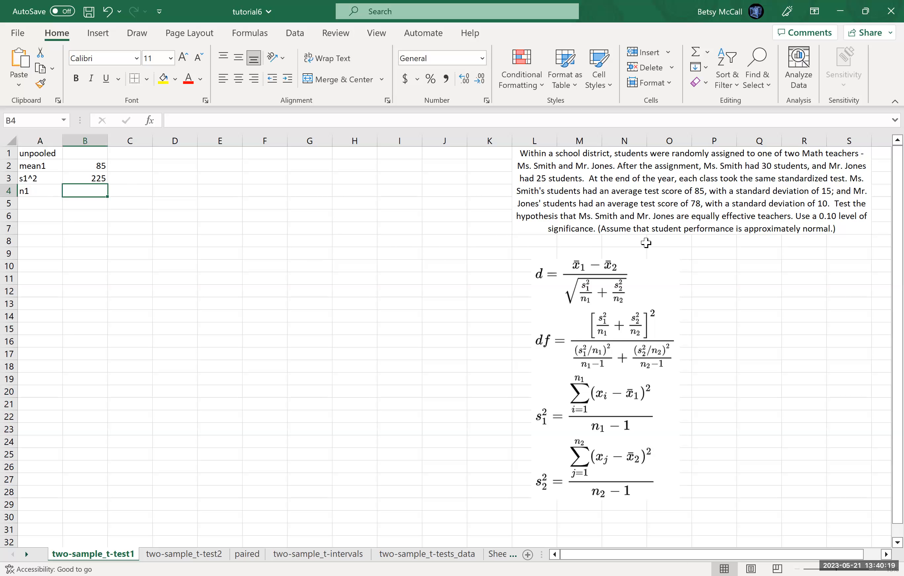
{"action": "type", "text": "30"}
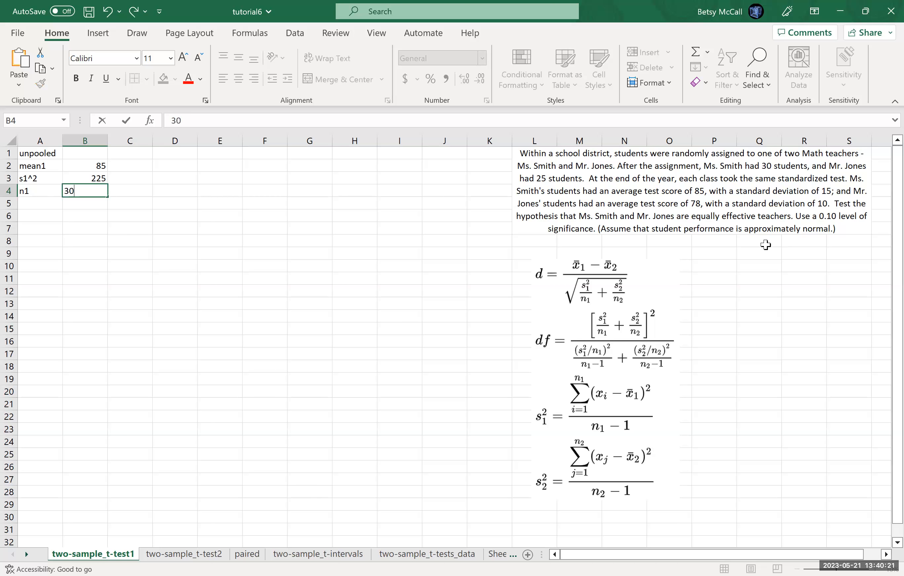
{"action": "key", "text": "Return"}
Enter the label mean2 in A5 and the second sample mean, 78, in B5.
{"action": "type", "text": "mean2"}
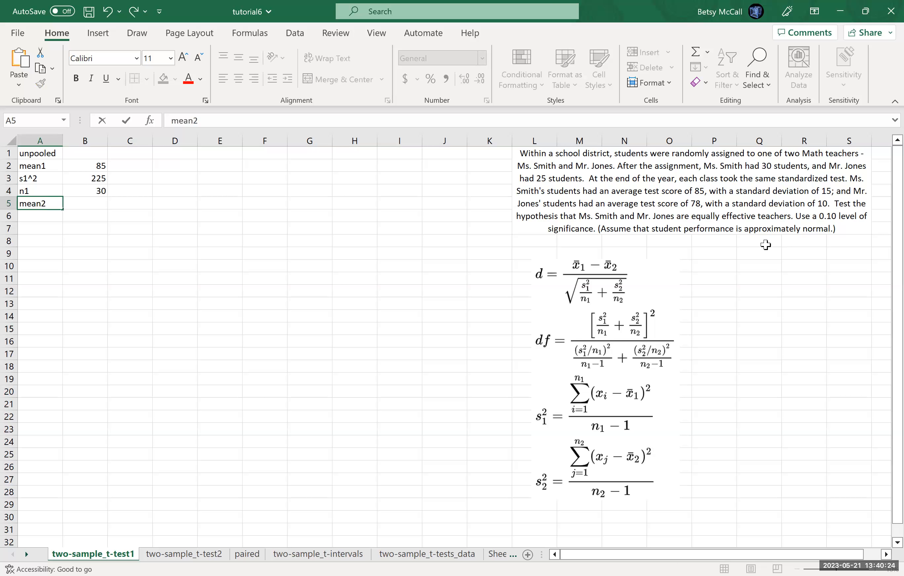
{"action": "key", "text": "Tab"}
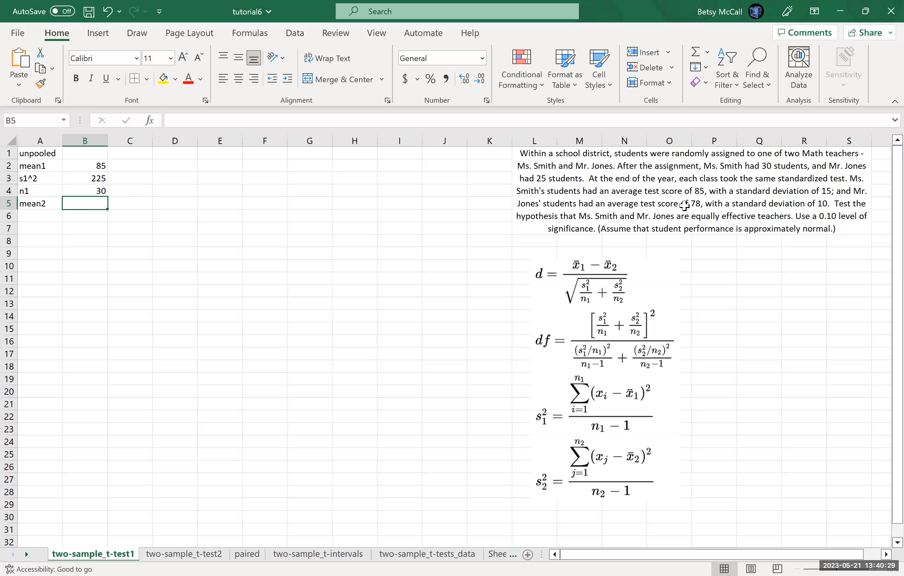
{"action": "type", "text": "78"}
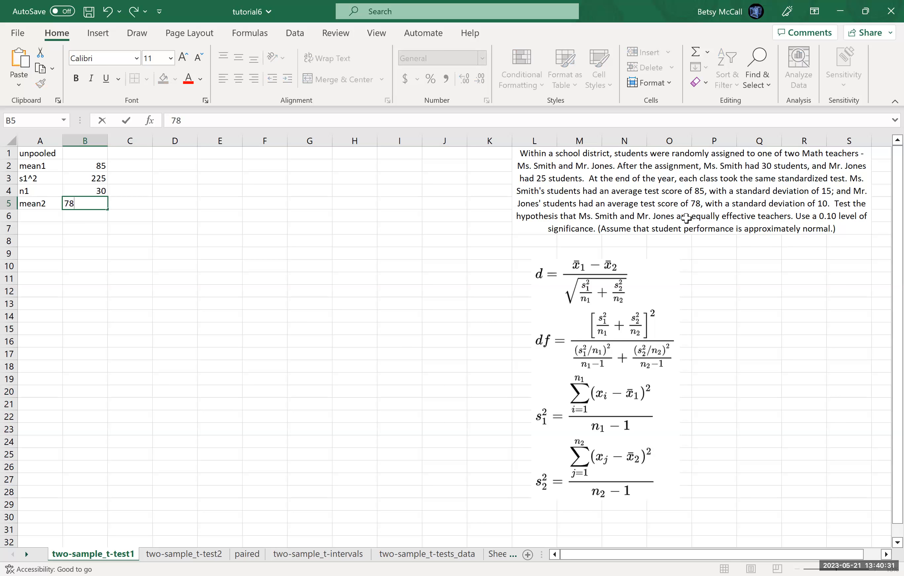
{"action": "key", "text": "Return"}
Enter the label s2^2 in A6 and 10^2 in B6 for the second variance.
{"action": "type", "text": "s2^2"}
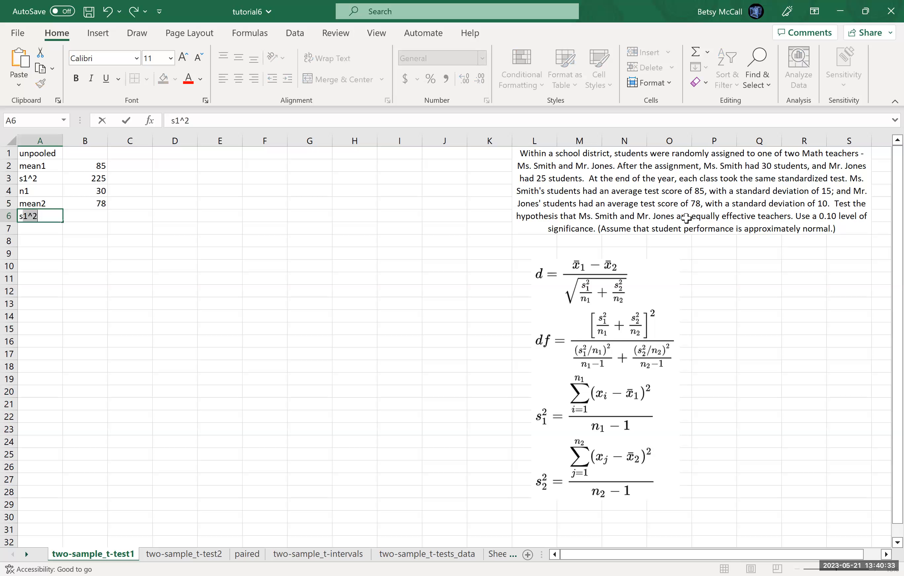
{"action": "key", "text": "Tab"}
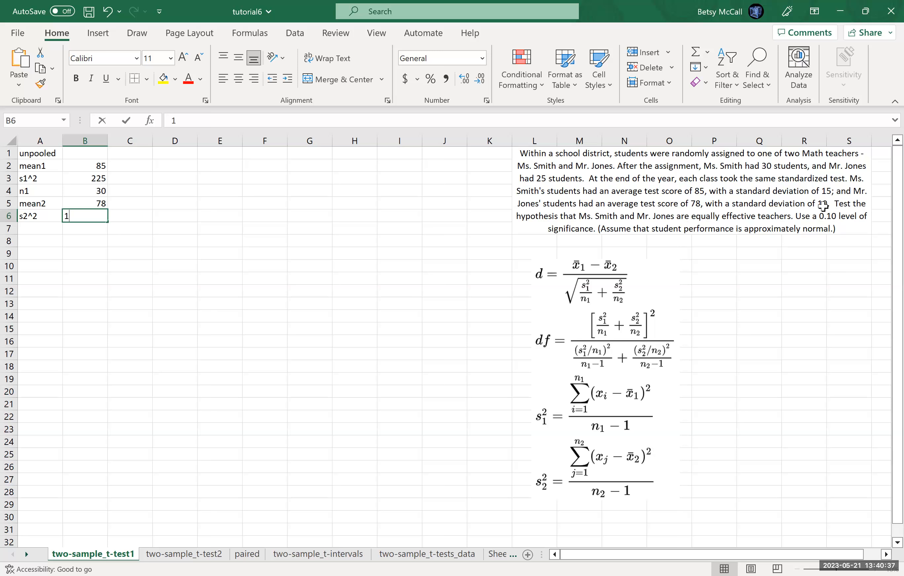
{"action": "type", "text": "10^2"}
{"action": "key", "text": "Return"}
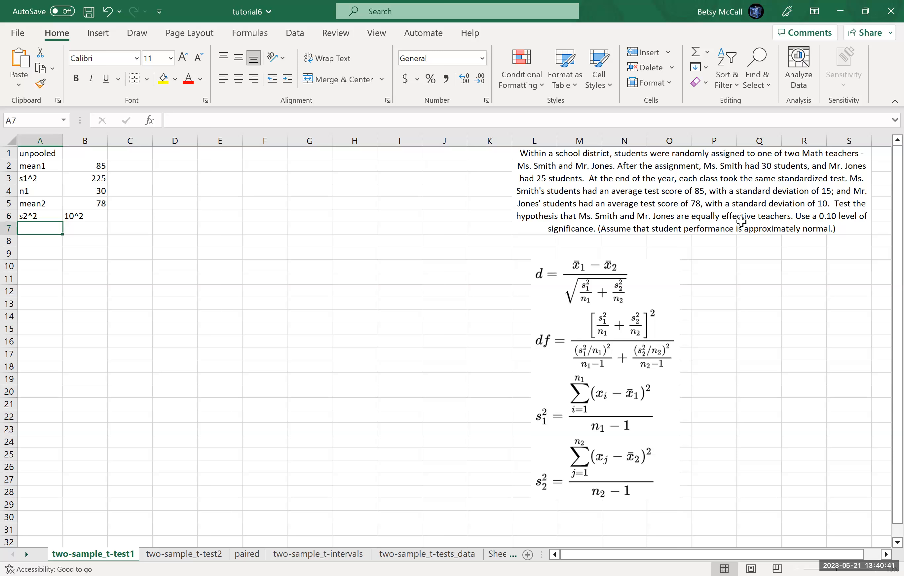
Enter the label n2 in A7 and the second sample size, 25, in B7.
{"action": "type", "text": "n2"}
{"action": "key", "text": "Tab"}
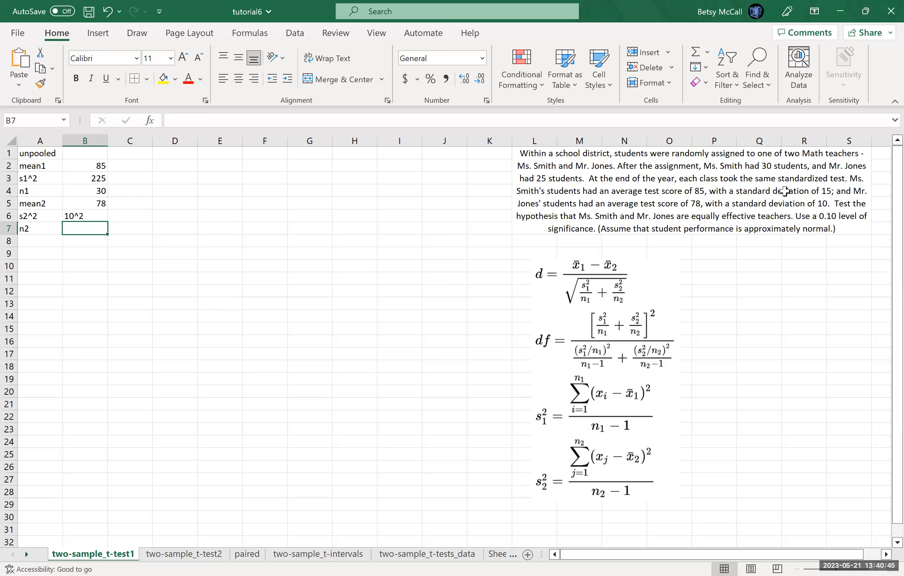
{"action": "type", "text": "25"}
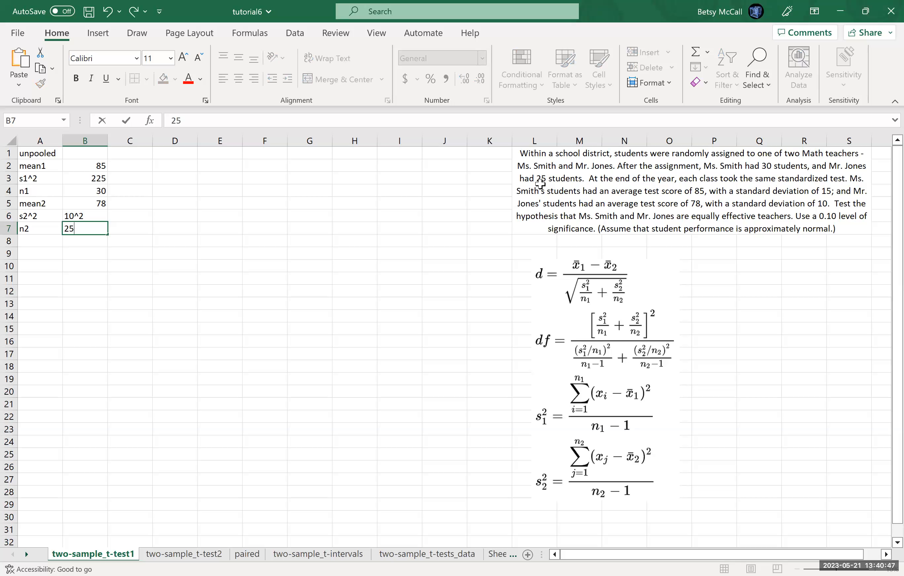
{"action": "key", "text": "Return"}
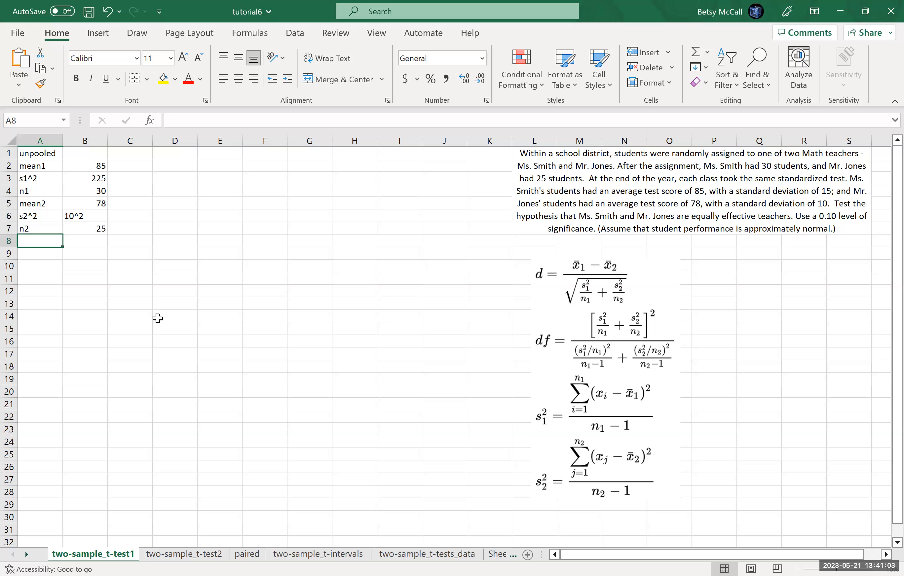
Enter the label s1^2/n1 in A8 and compute the ratio in B8 with =B3/B4.
{"action": "type", "text": "s1^2/n1"}
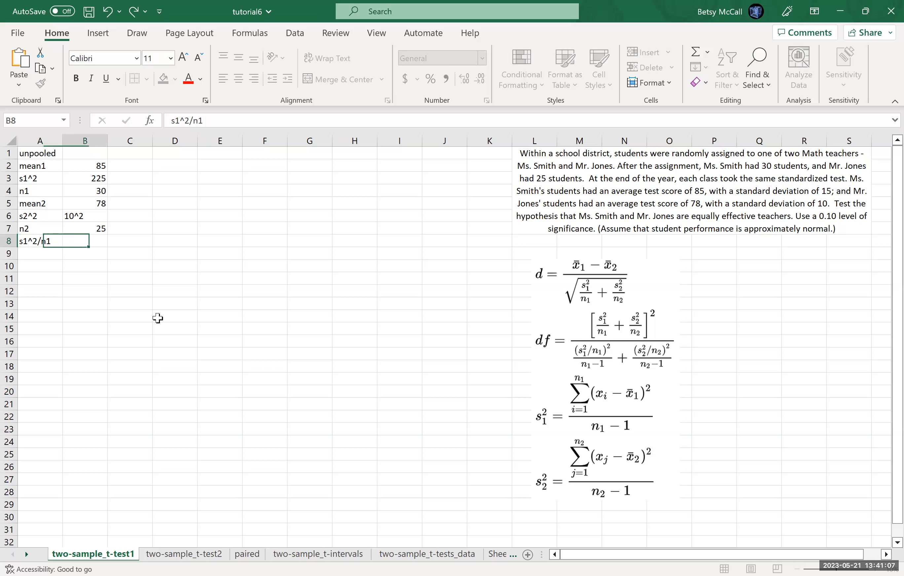
{"action": "key", "text": "Tab"}
{"action": "type", "text": "="}
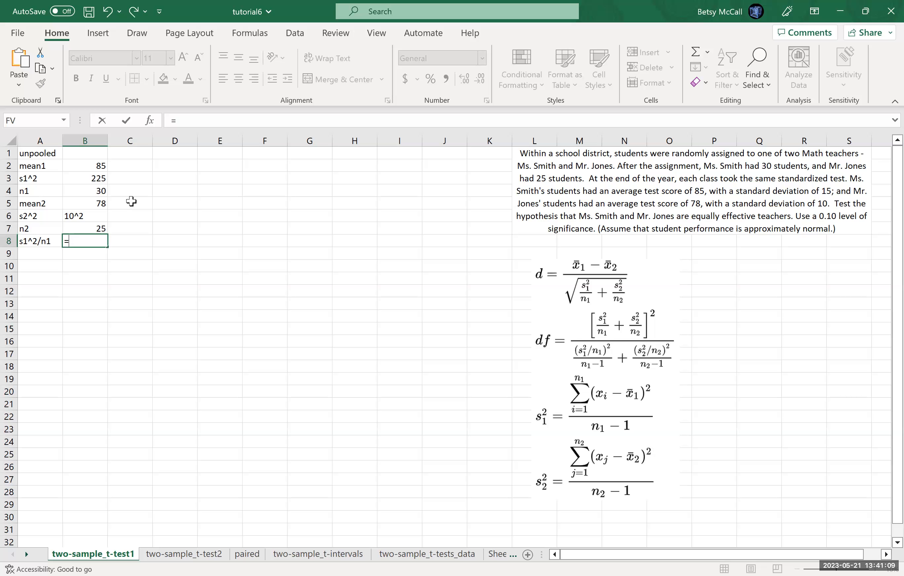
{"action": "left_click", "coordinate": [99, 178]}
{"action": "type", "text": "/"}
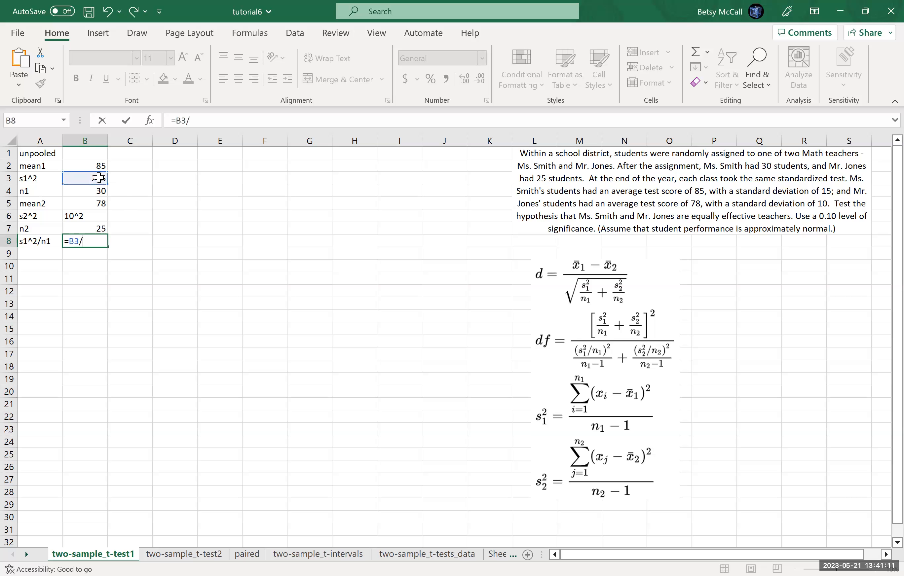
{"action": "left_click", "coordinate": [98, 190]}
{"action": "key", "text": "Return"}
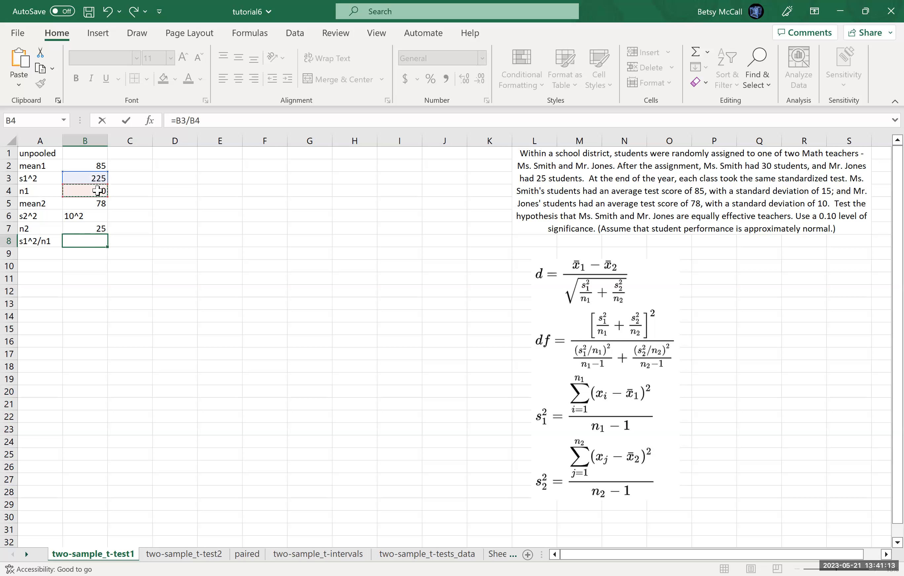
Enter the label s2^2/n2 in A9.
{"action": "type", "text": "s2^2"}
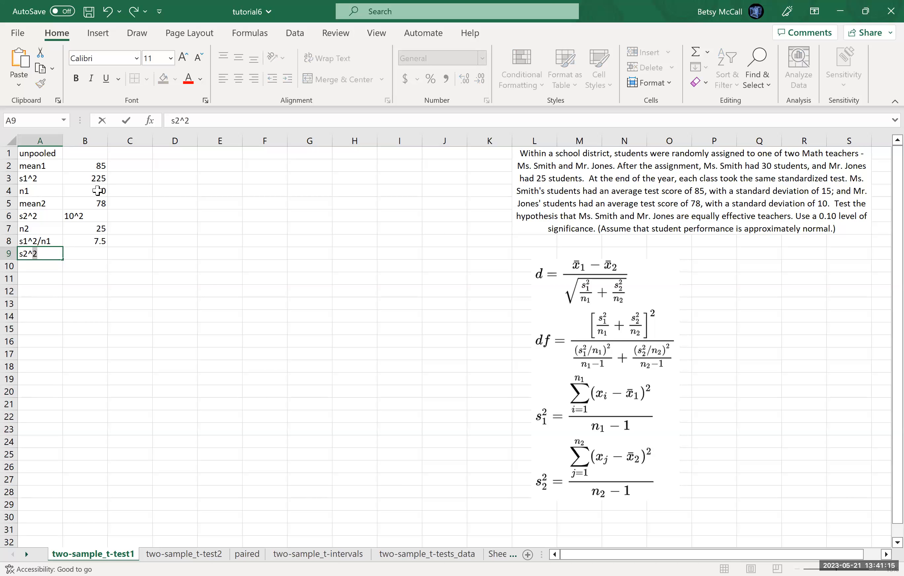
{"action": "type", "text": "/n2"}
{"action": "key", "text": "Tab"}
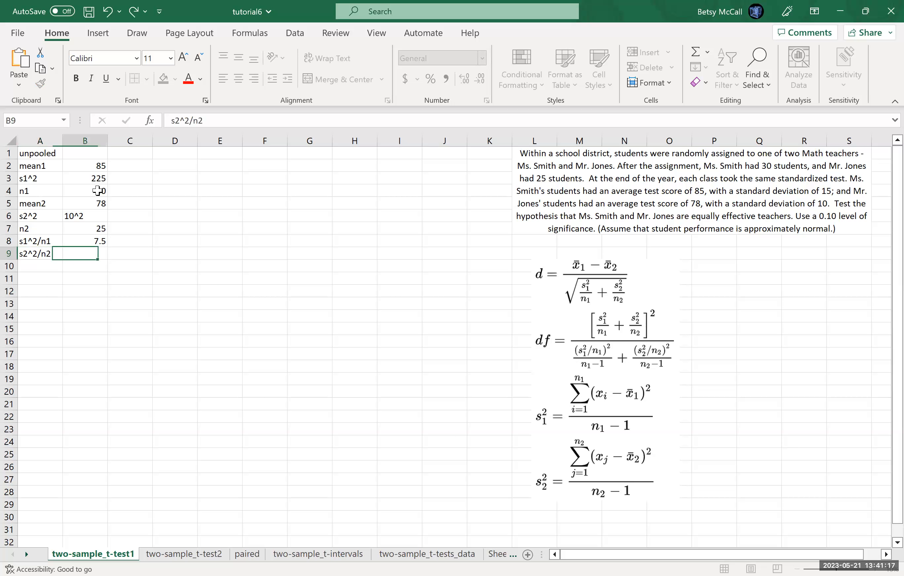
{"action": "type", "text": "="}
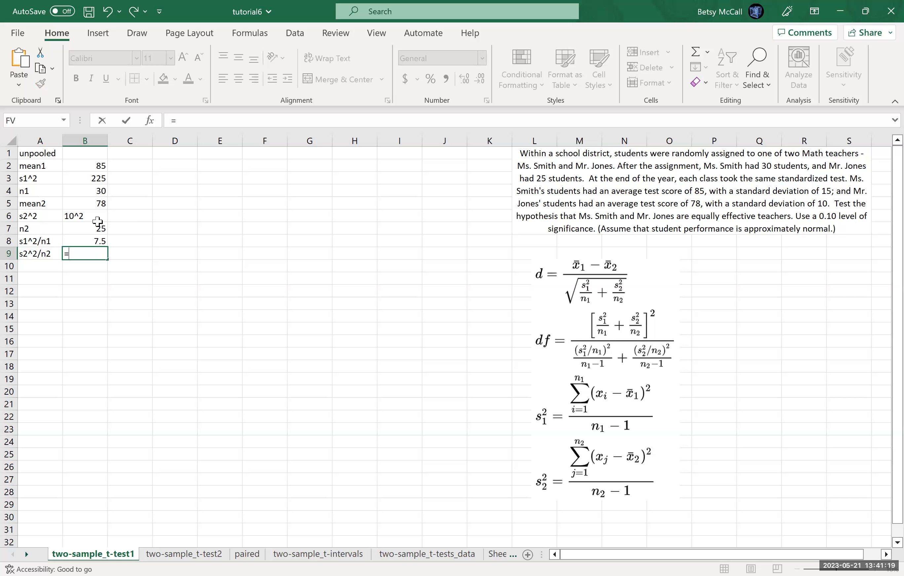
{"action": "left_click", "coordinate": [71, 216]}
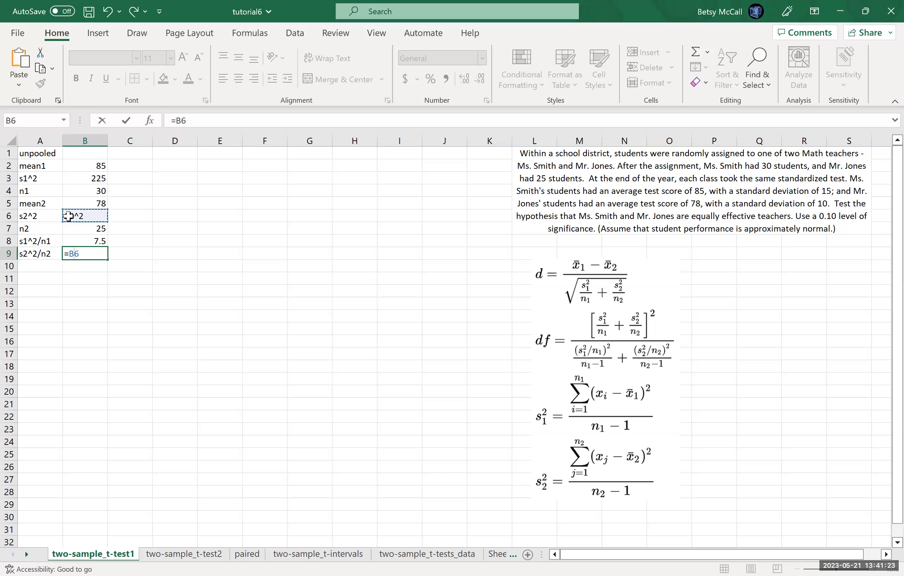
{"action": "key", "text": "BackSpace"}
{"action": "key", "text": "Return"}
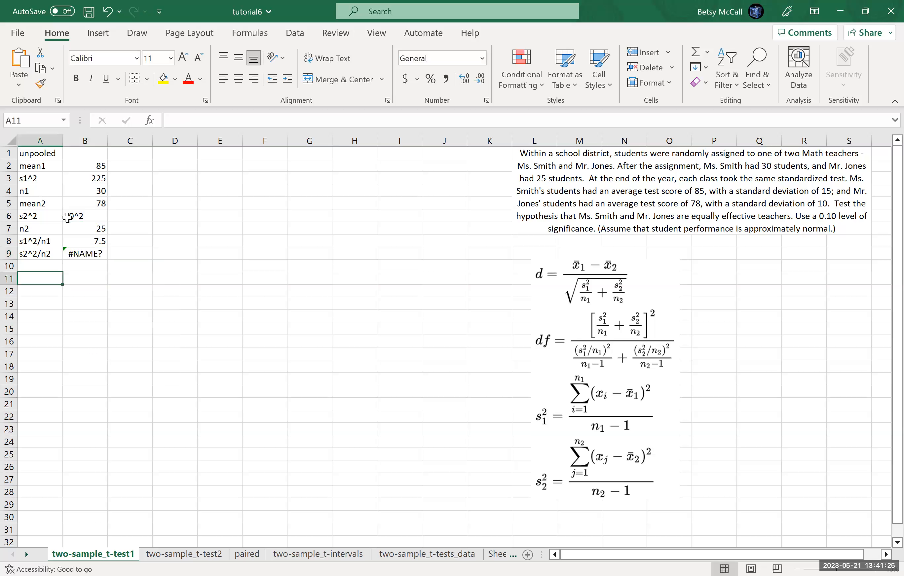
Correct the second variance in B6 to the formula =10^2.
{"action": "left_click", "coordinate": [70, 217]}
{"action": "left_click", "coordinate": [171, 121]}
{"action": "type", "text": "="}
{"action": "key", "text": "Return"}
Compute the second variance divided by its sample size in B9 with =B6/B7.
{"action": "left_click", "coordinate": [95, 253]}
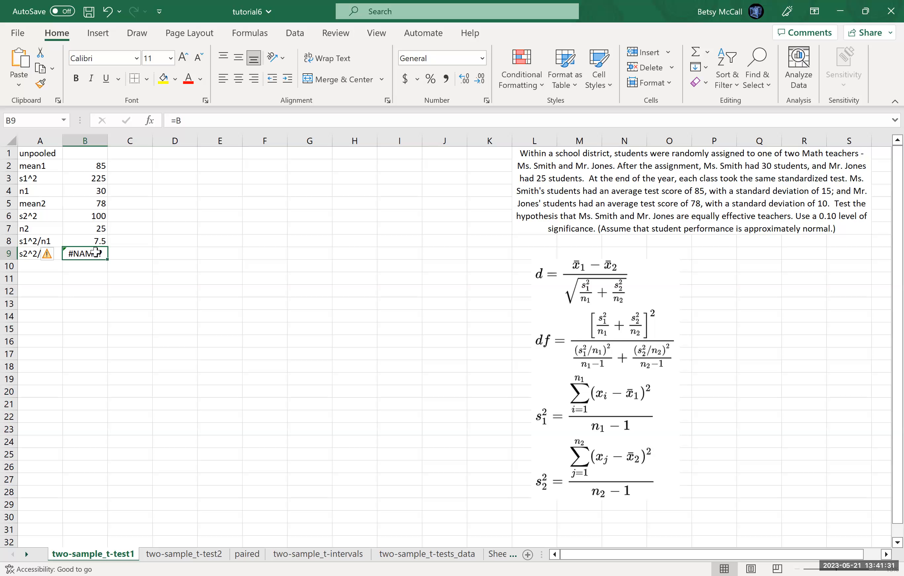
{"action": "type", "text": "="}
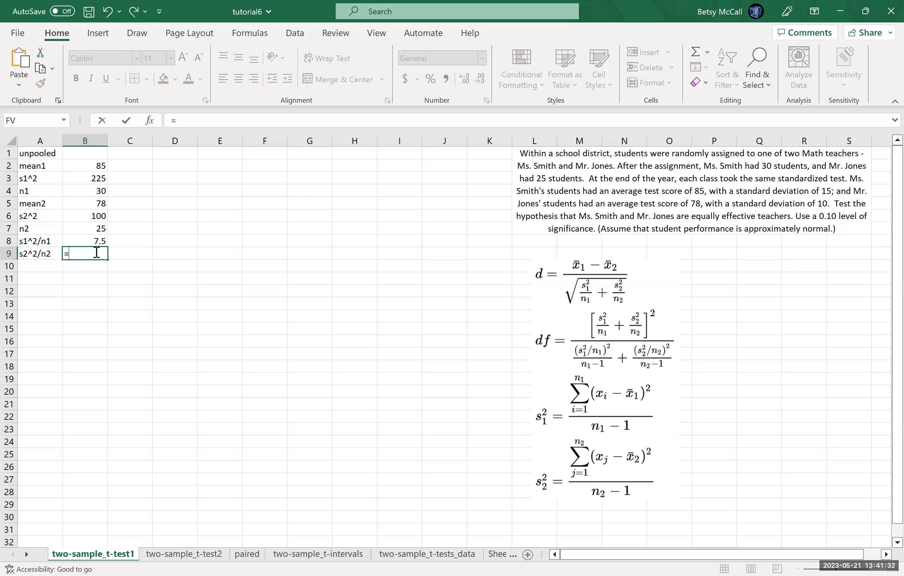
{"action": "left_click", "coordinate": [94, 217]}
{"action": "type", "text": "/"}
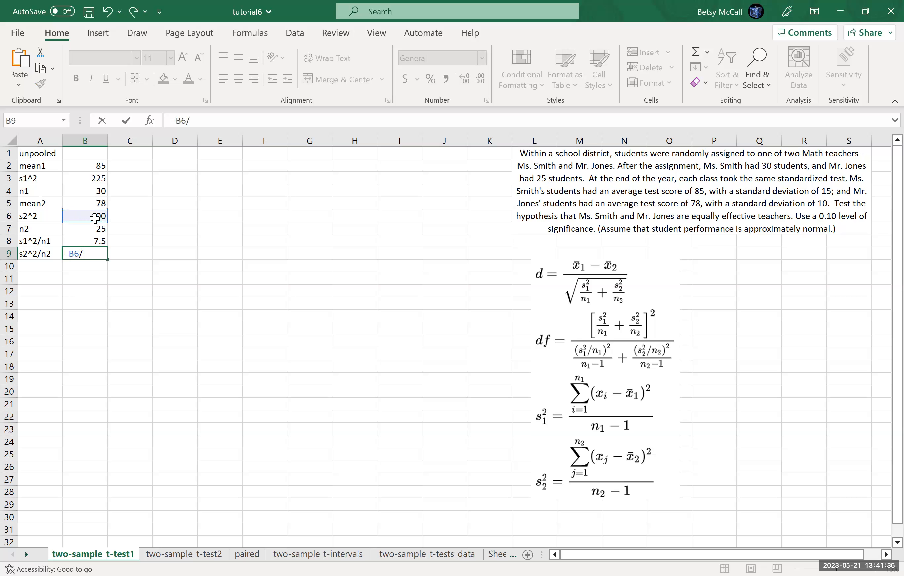
{"action": "left_click", "coordinate": [93, 228]}
{"action": "key", "text": "Return"}
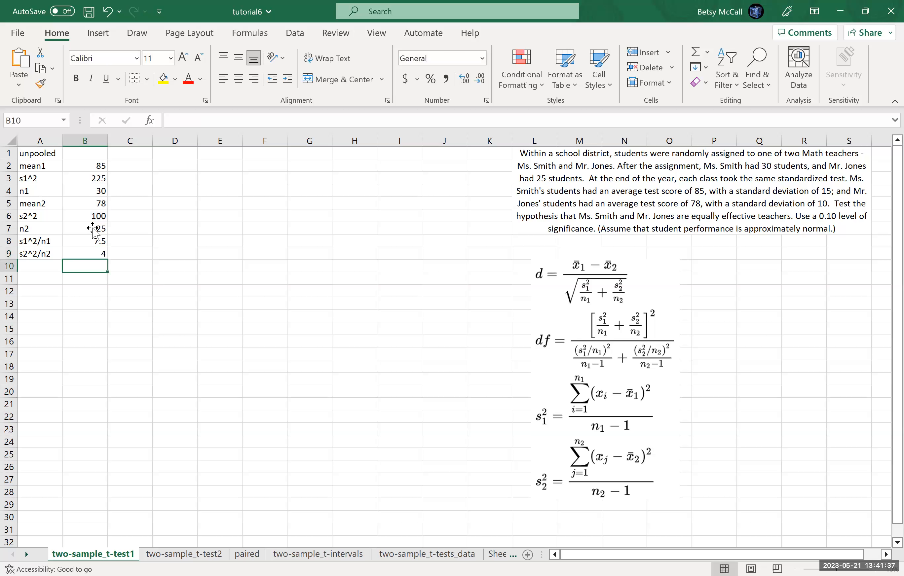
Enter the label SE in A10 and compute the standard error in B10 with =SQRT(B8+B9).
{"action": "left_click", "coordinate": [46, 268]}
{"action": "type", "text": "SE"}
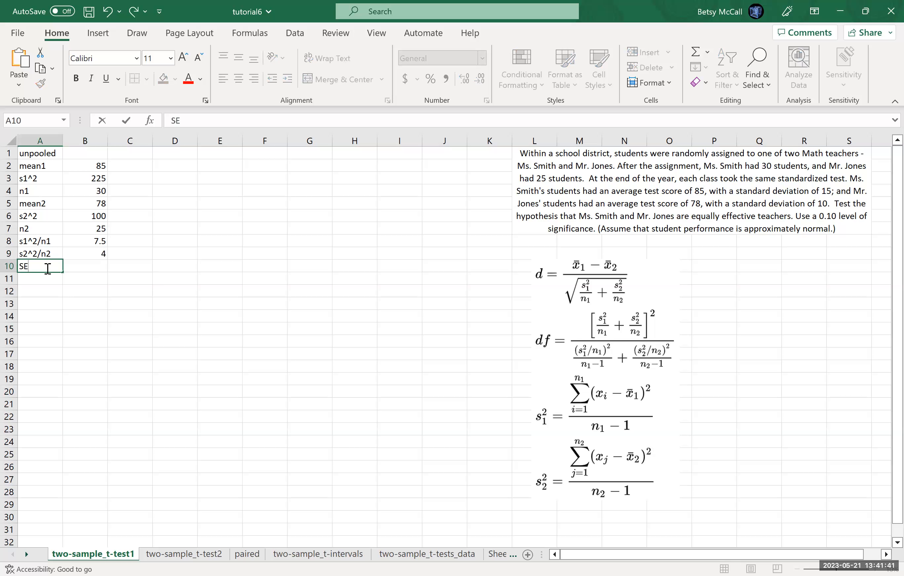
{"action": "key", "text": "Tab"}
{"action": "type", "text": "="}
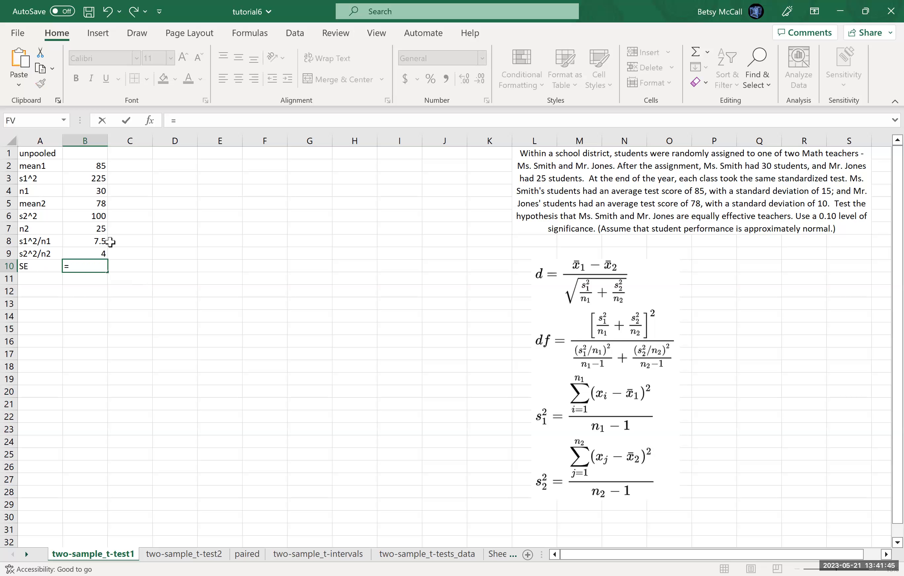
{"action": "type", "text": "SQRT("}
{"action": "left_click", "coordinate": [92, 242]}
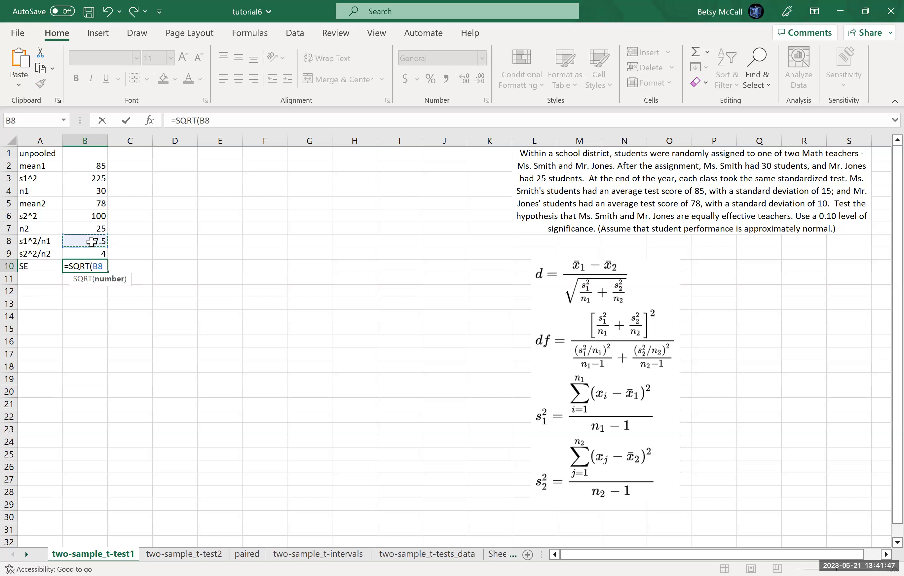
{"action": "type", "text": "+"}
{"action": "left_click", "coordinate": [92, 249]}
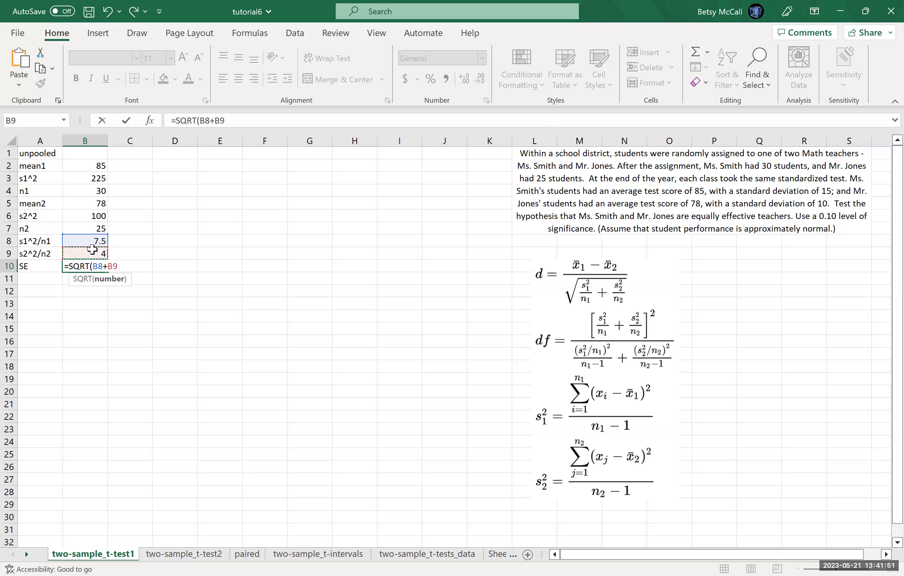
{"action": "type", "text": ")"}
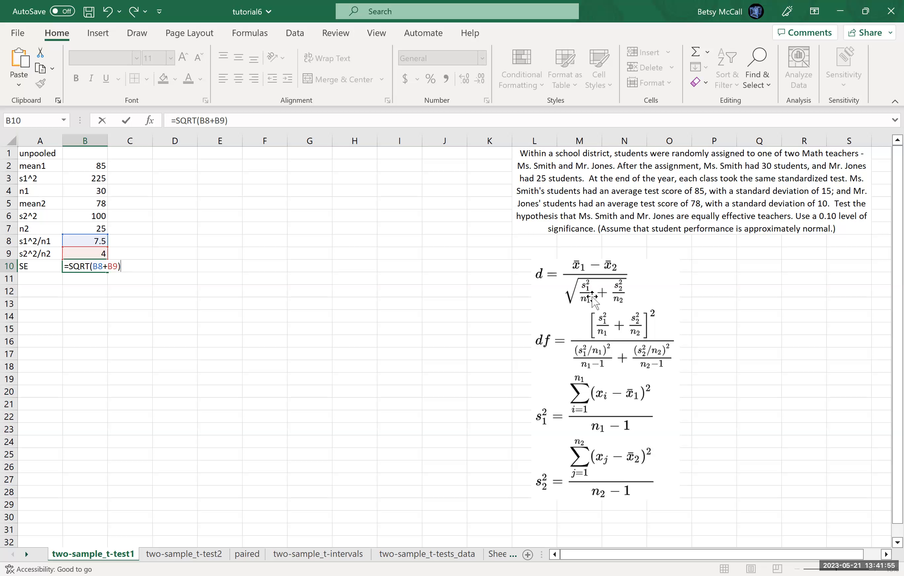
{"action": "key", "text": "Return"}
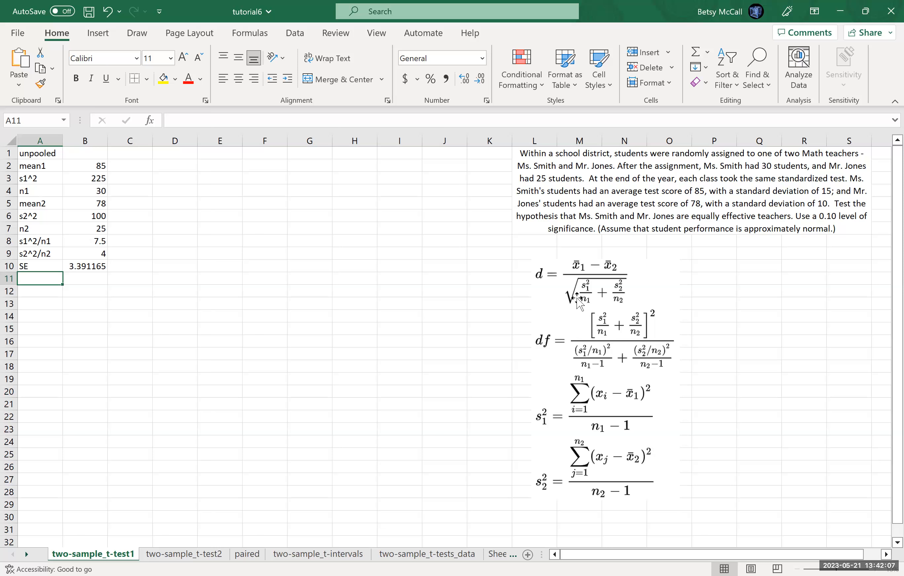
Enter the label test stat in A11 and compute the test statistic in B11 with =(B2-B5)/B10.
{"action": "type", "text": "t"}
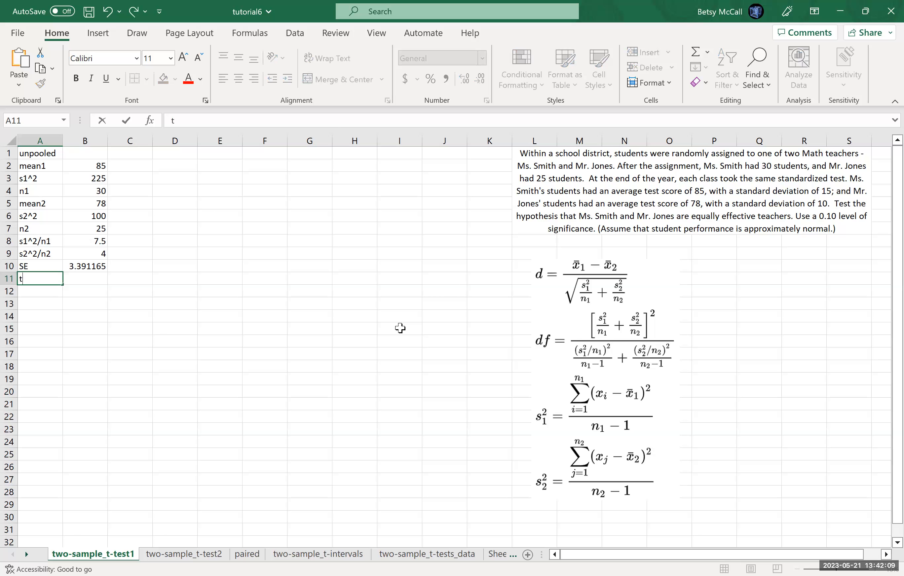
{"action": "type", "text": "est stat"}
{"action": "key", "text": "Tab"}
{"action": "type", "text": "="}
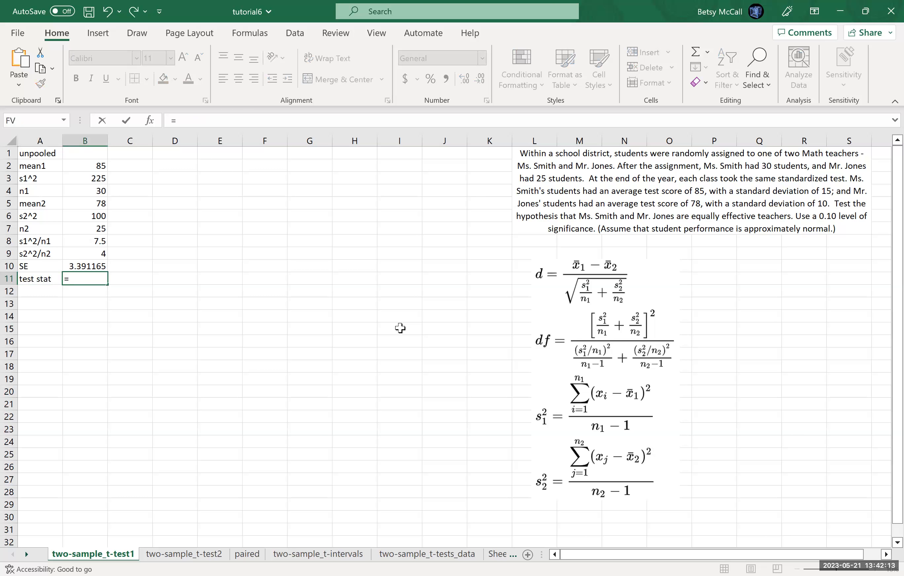
{"action": "type", "text": "("}
{"action": "left_click", "coordinate": [102, 166]}
{"action": "type", "text": "-"}
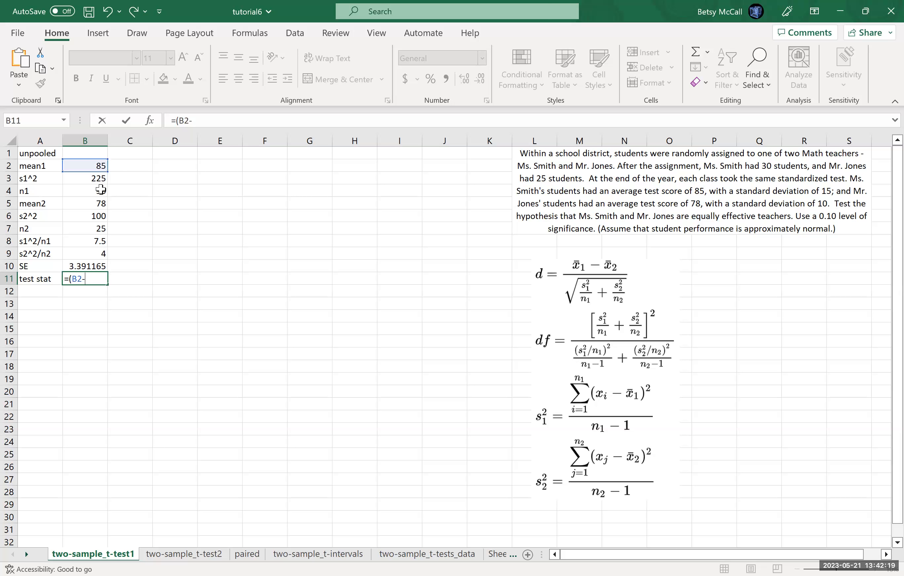
{"action": "left_click", "coordinate": [97, 205]}
{"action": "type", "text": ")/"}
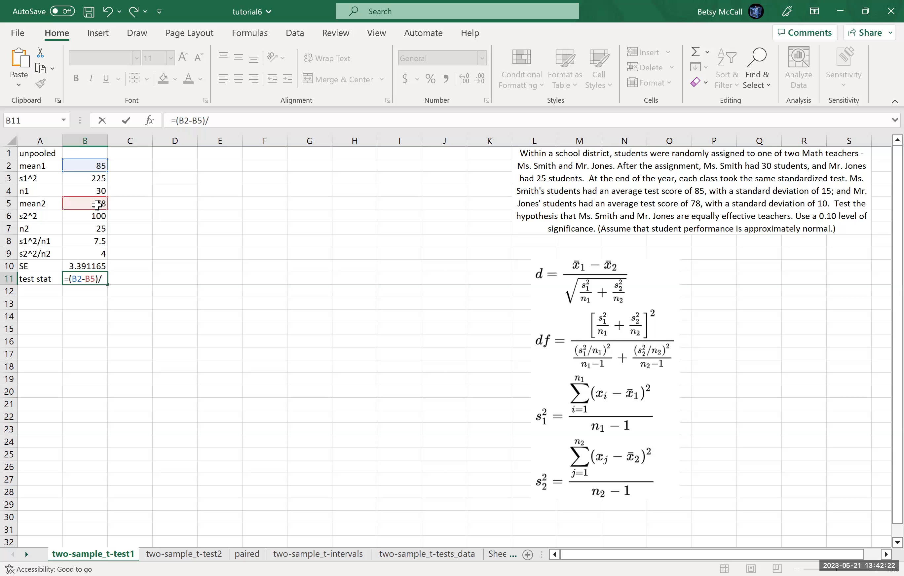
{"action": "left_click", "coordinate": [101, 266]}
{"action": "key", "text": "Return"}
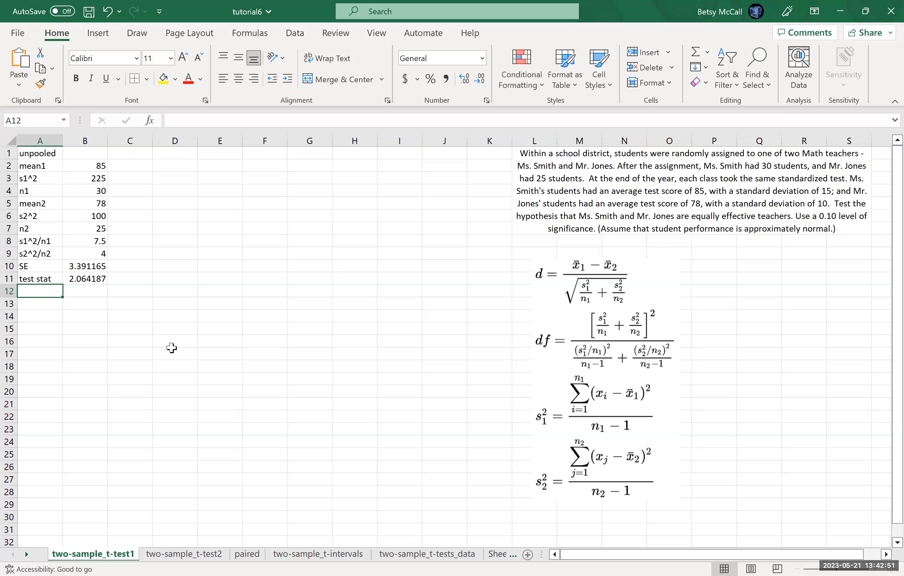
Enter the label numdf in A12 and compute the degrees-of-freedom numerator in B12 with =(B8+B9)^2.
{"action": "type", "text": "numdf"}
{"action": "key", "text": "Tab"}
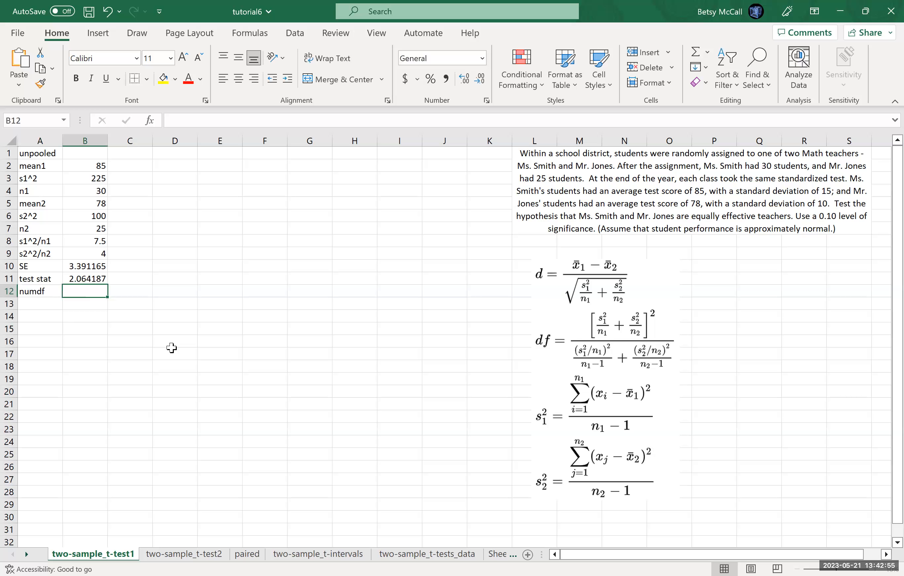
{"action": "type", "text": "=("}
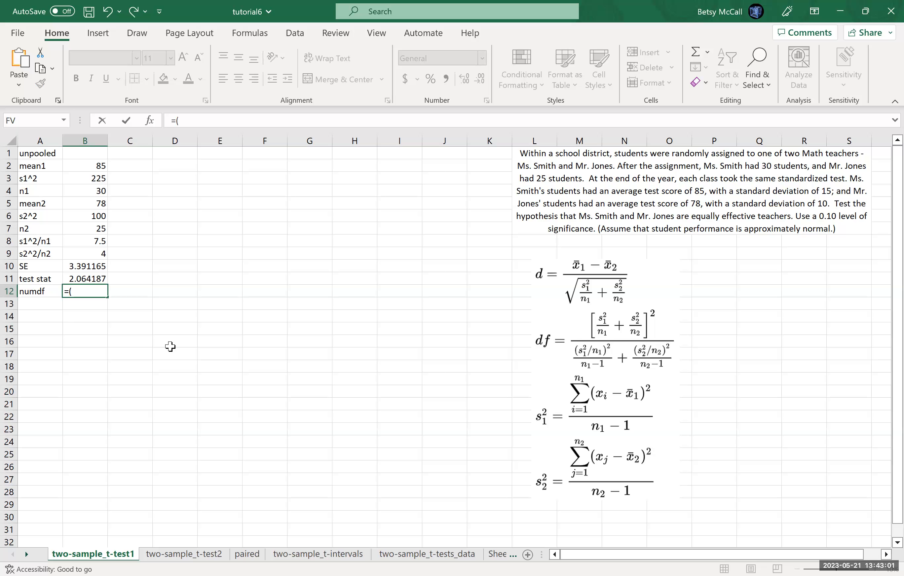
{"action": "left_click", "coordinate": [88, 242]}
{"action": "type", "text": "+"}
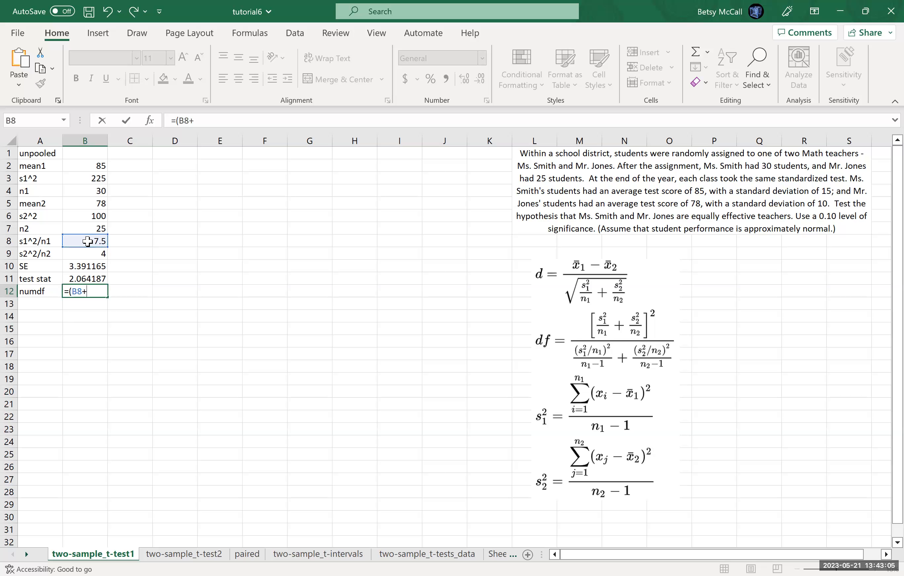
{"action": "left_click", "coordinate": [94, 255]}
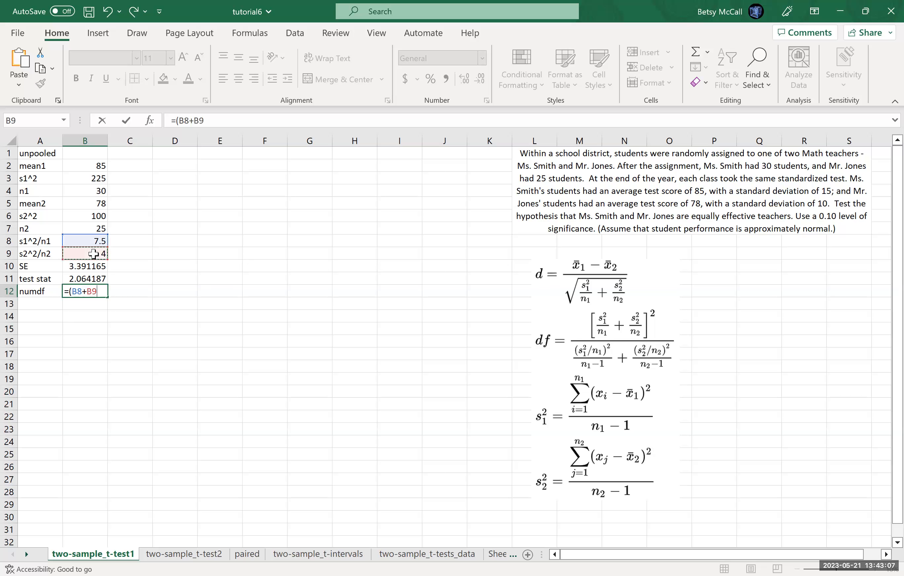
{"action": "type", "text": ")^2"}
{"action": "key", "text": "Return"}
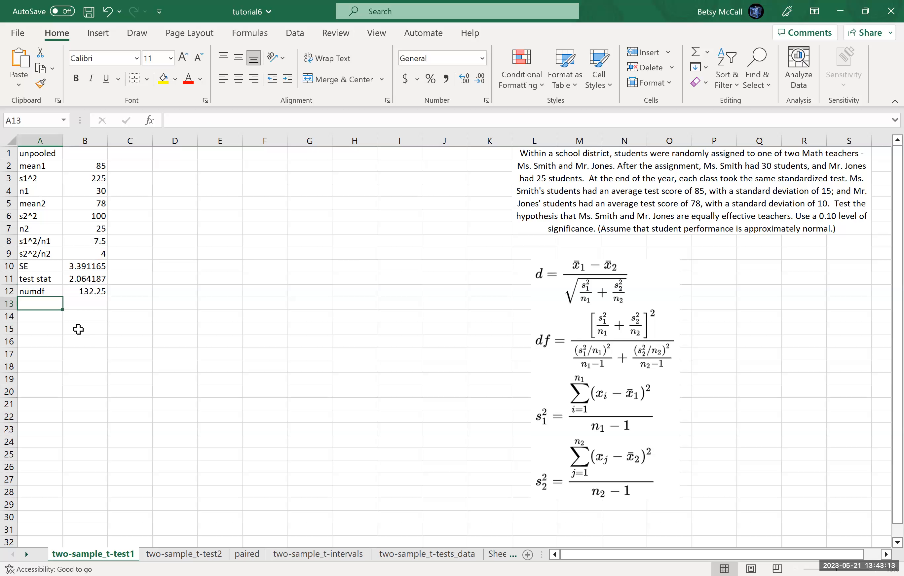
Enter the label denomdf in A13 and begin the denominator formula in B13 with =B8^2/(B4-1).
{"action": "type", "text": "de"}
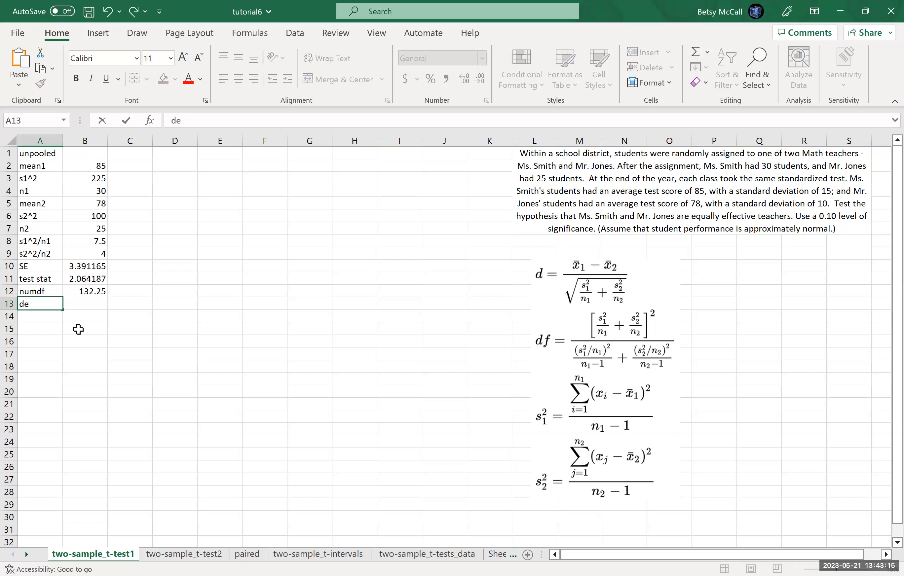
{"action": "type", "text": "nomdf"}
{"action": "key", "text": "Tab"}
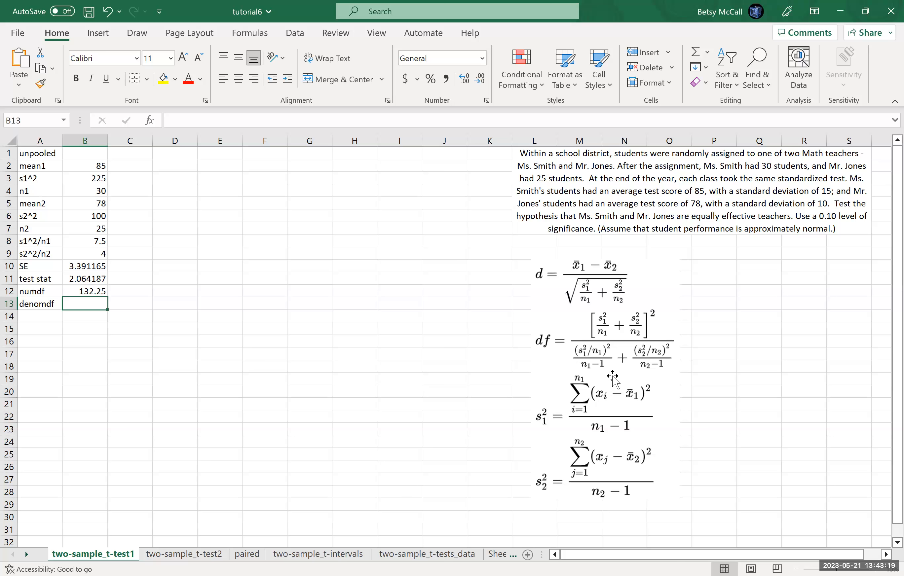
{"action": "left_click", "coordinate": [96, 239]}
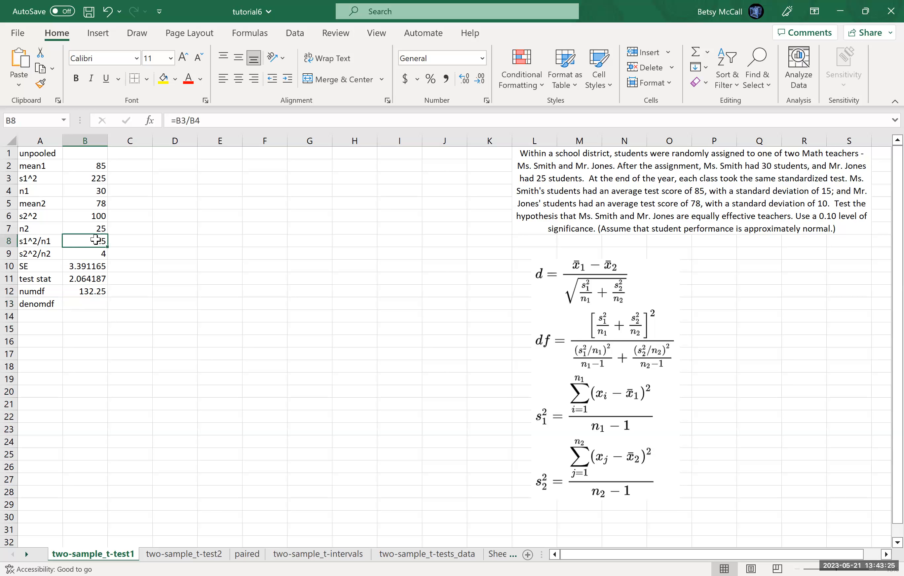
{"action": "left_click", "coordinate": [87, 304]}
{"action": "type", "text": "="}
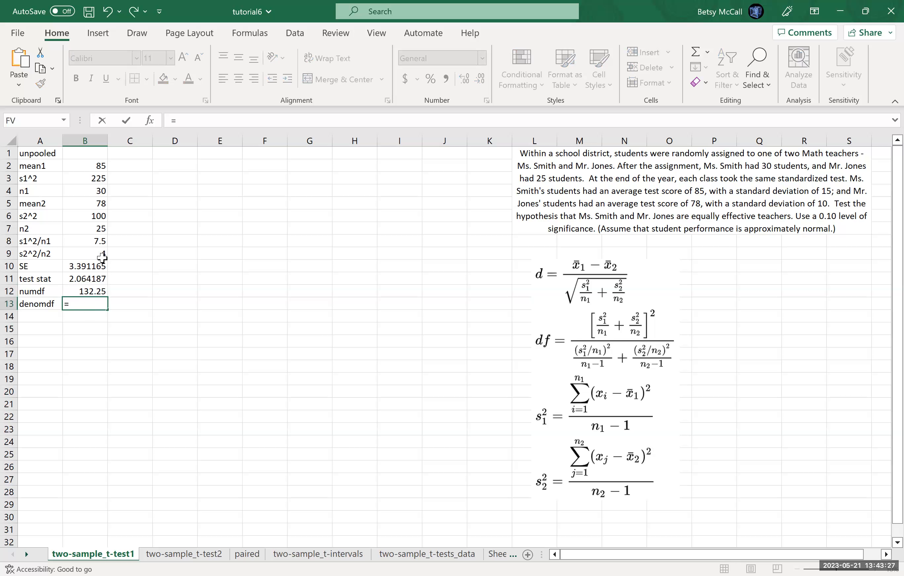
{"action": "left_click", "coordinate": [93, 242]}
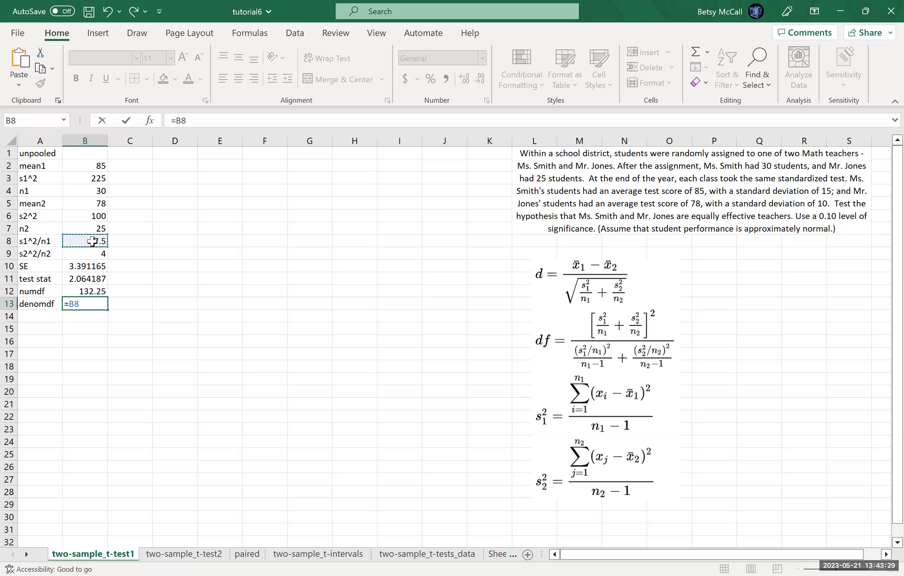
{"action": "type", "text": "^2/("}
{"action": "left_click", "coordinate": [98, 192]}
{"action": "type", "text": "-1)"}
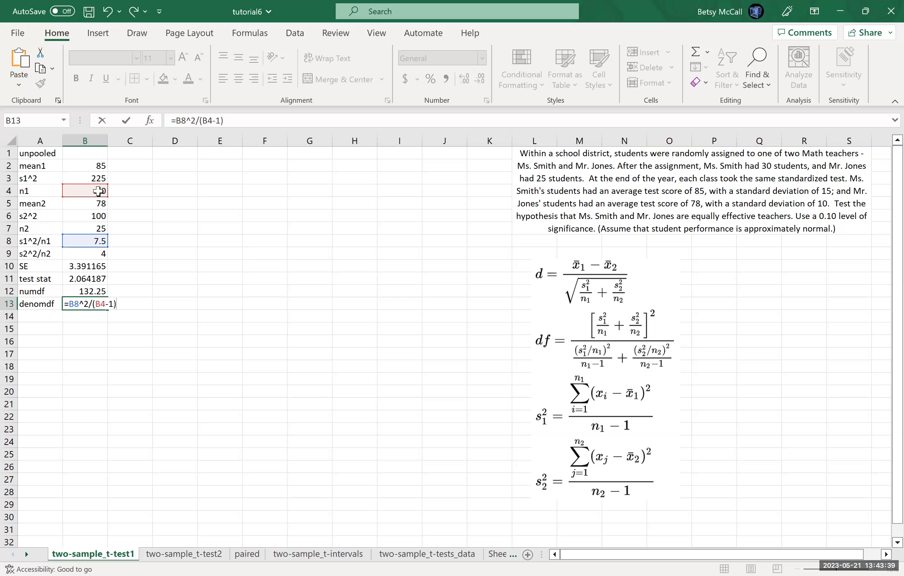
Complete the B13 formula by adding the second sample's term, +B9^2/(B7-1).
{"action": "type", "text": "+"}
{"action": "left_click", "coordinate": [98, 256]}
{"action": "type", "text": "^2/"}
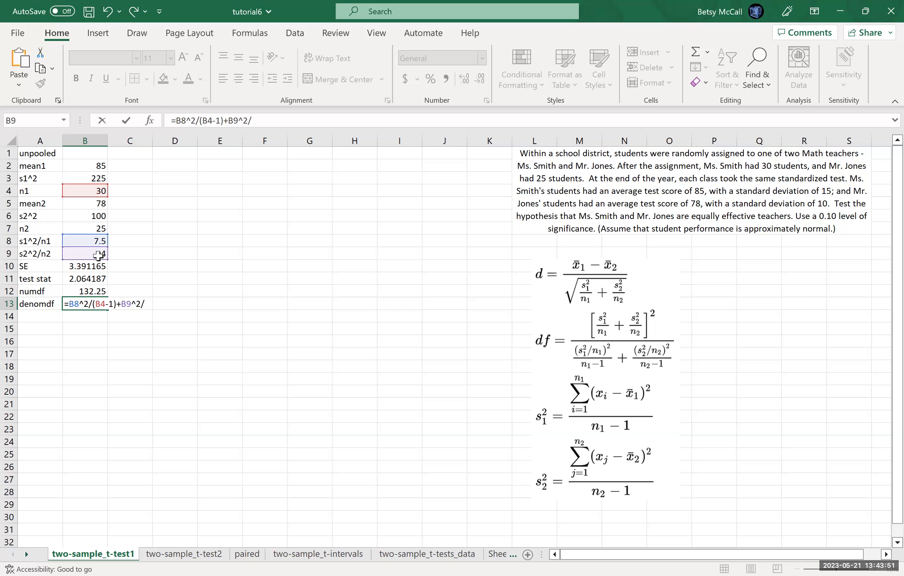
{"action": "type", "text": "("}
{"action": "left_click", "coordinate": [101, 228]}
{"action": "type", "text": "-1)"}
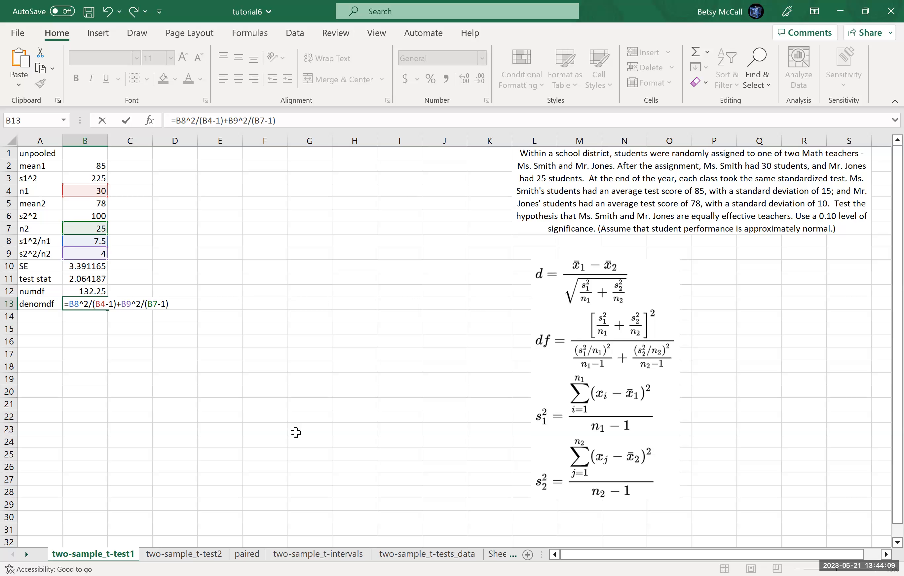
{"action": "key", "text": "Return"}
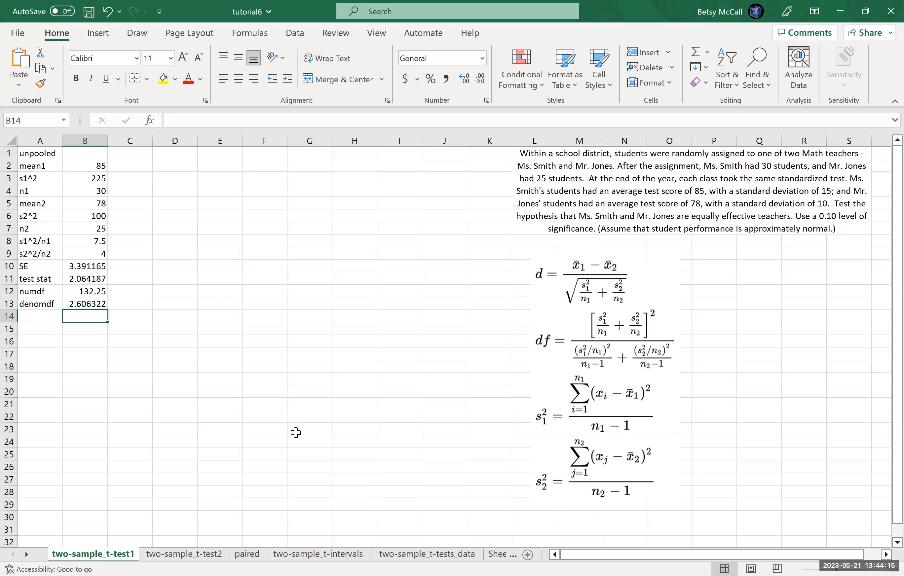
Enter the label df in A14 and compute the degrees of freedom in B14 with =B12/B13.
{"action": "left_click", "coordinate": [39, 314]}
{"action": "type", "text": "df"}
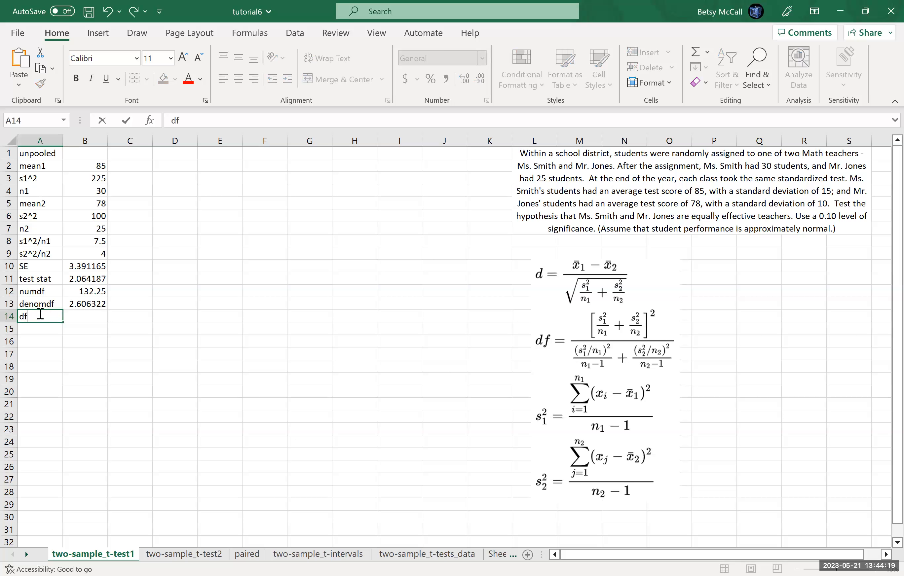
{"action": "key", "text": "Tab"}
{"action": "type", "text": "="}
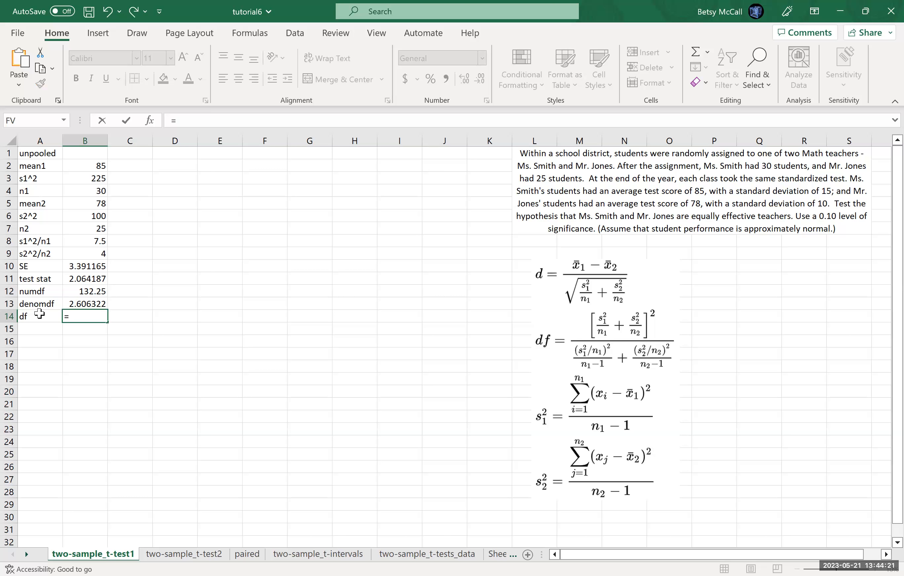
{"action": "left_click", "coordinate": [99, 292]}
{"action": "type", "text": "/"}
{"action": "left_click", "coordinate": [96, 303]}
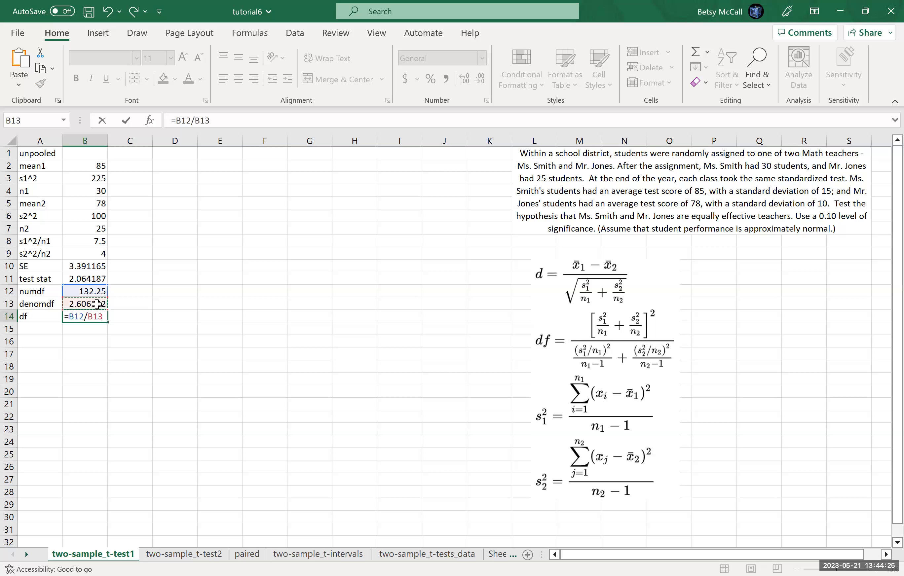
{"action": "key", "text": "Return"}
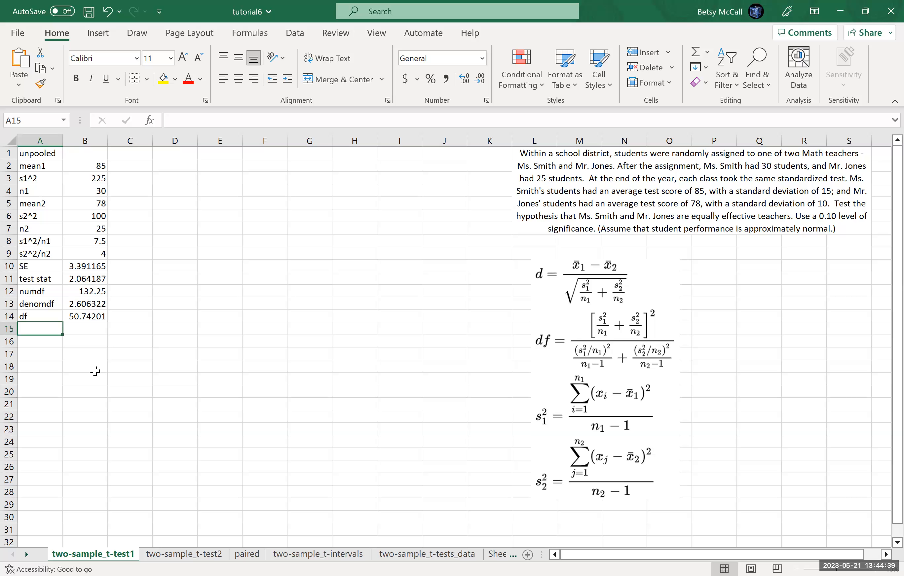
Enter the label p-value in A15 and compute the two-tailed p-value in B15 with =T.DIST.2T(B11,B14).
{"action": "type", "text": "p-value"}
{"action": "key", "text": "Tab"}
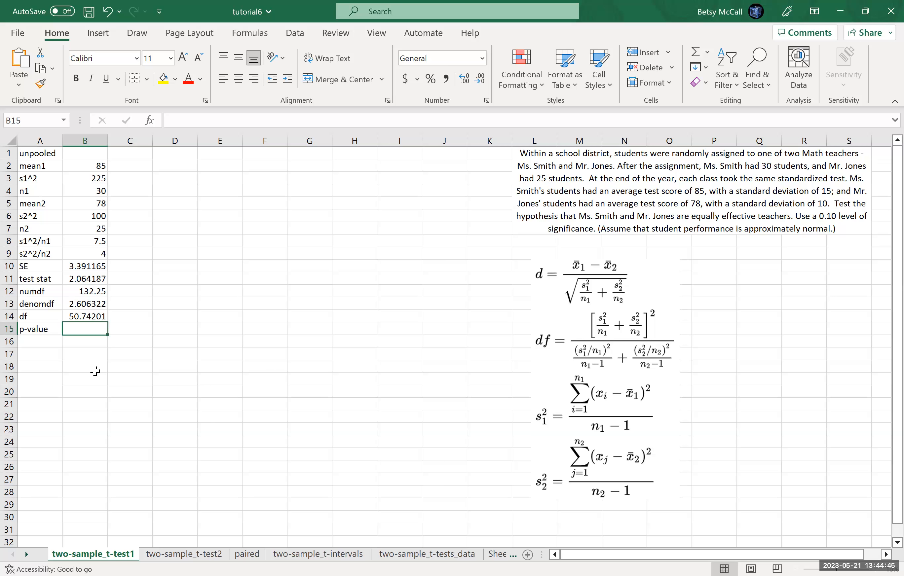
{"action": "type", "text": "="}
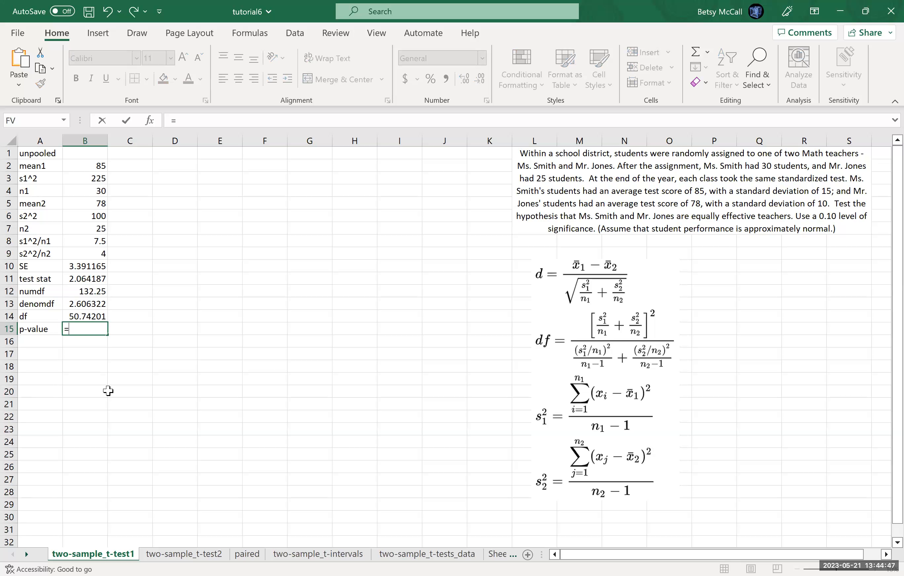
{"action": "type", "text": "T."}
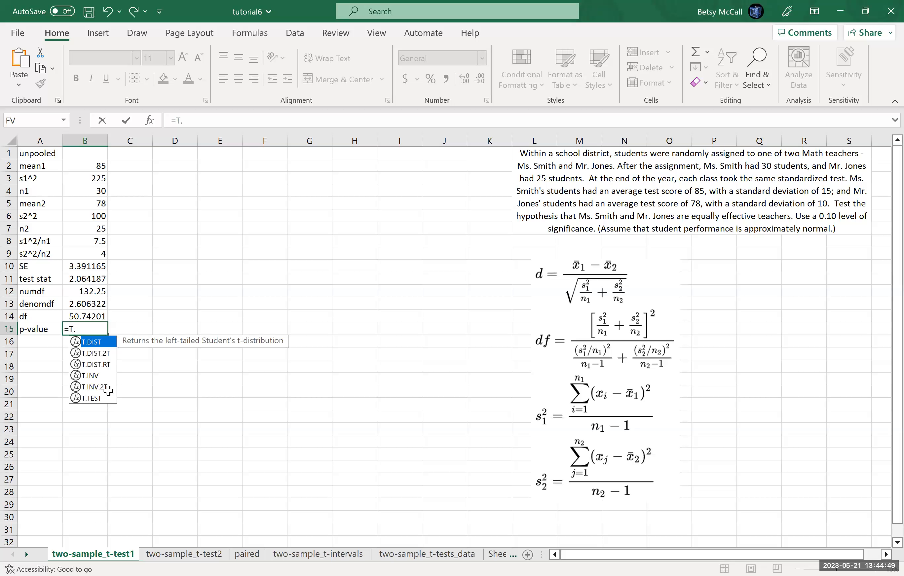
{"action": "type", "text": "DIST."}
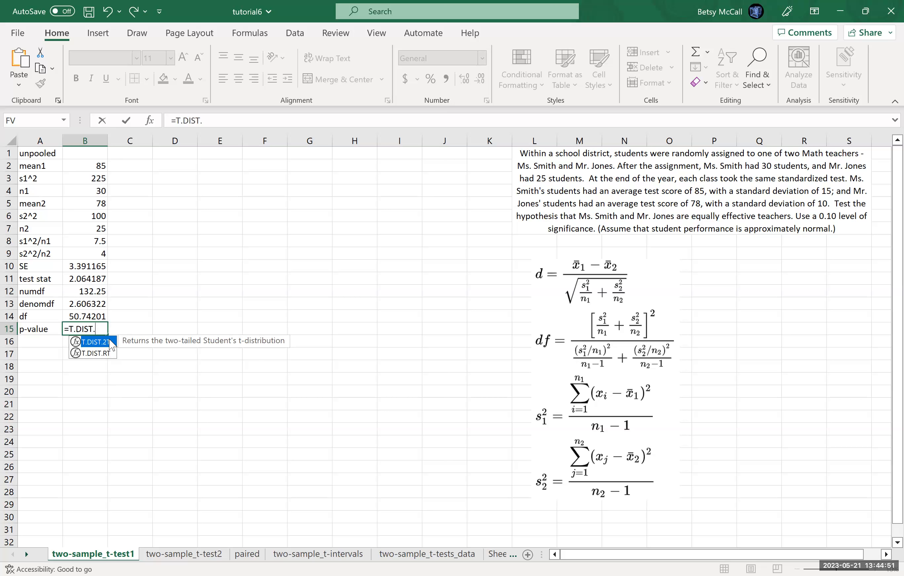
{"action": "double_click", "coordinate": [111, 342]}
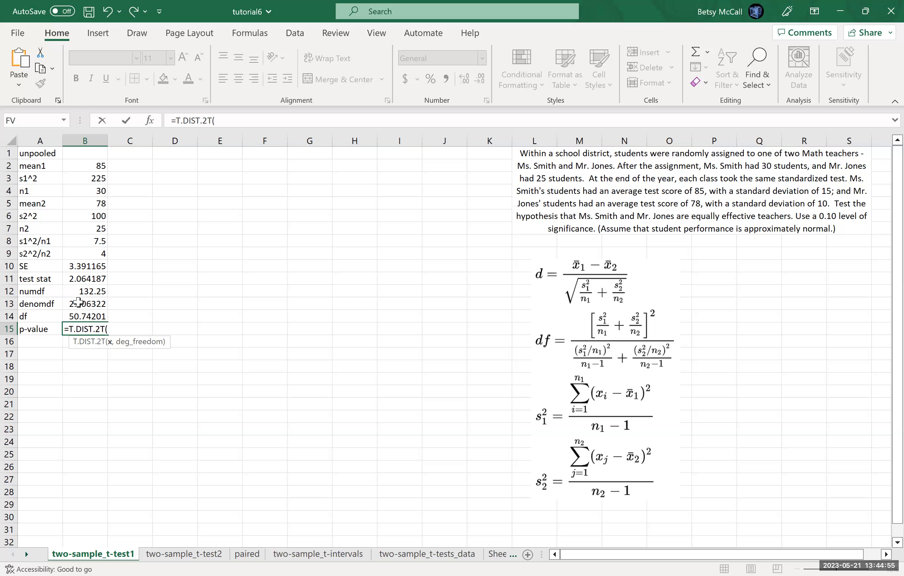
{"action": "left_click", "coordinate": [74, 280]}
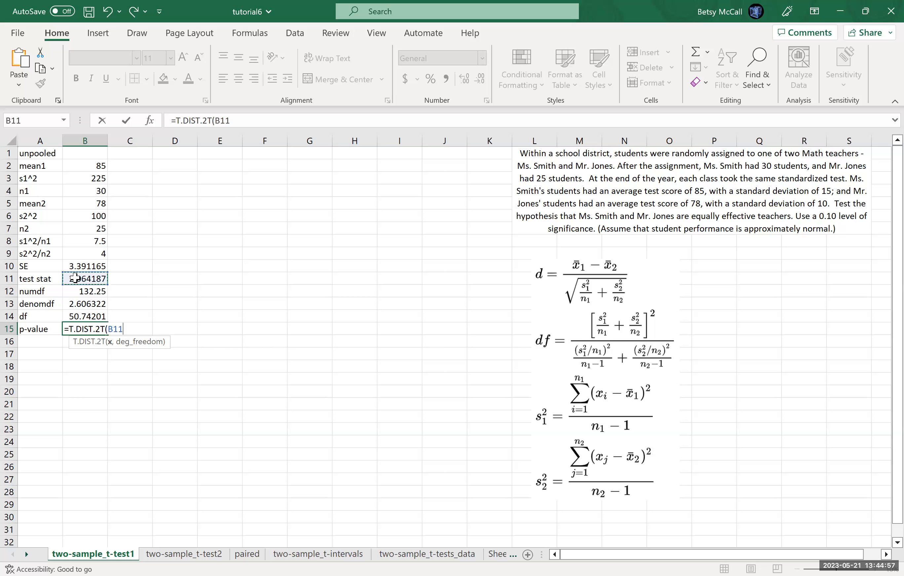
{"action": "type", "text": ","}
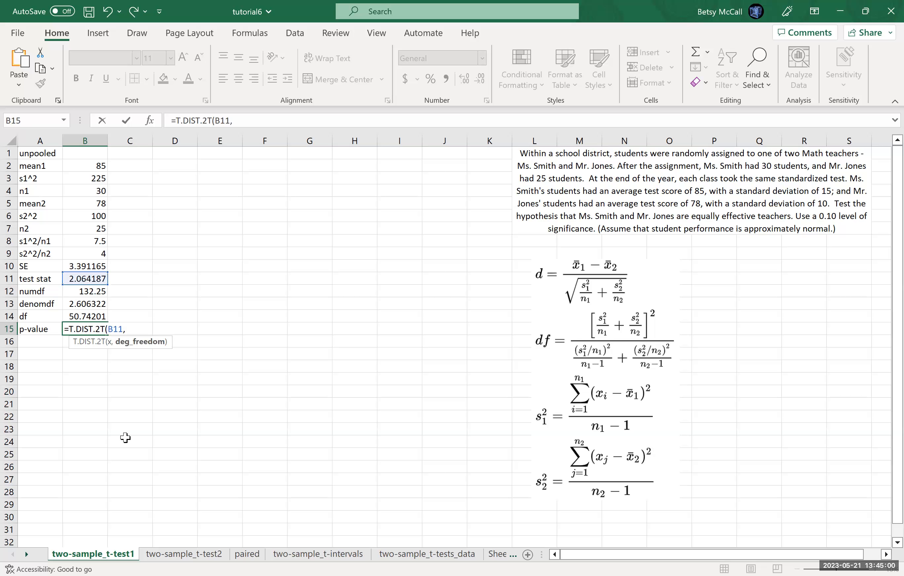
{"action": "left_click", "coordinate": [92, 317]}
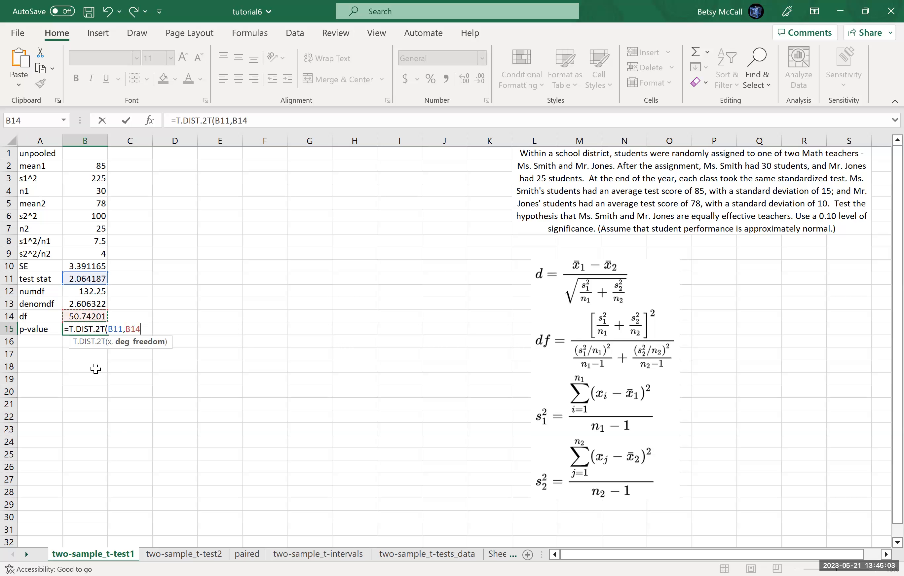
{"action": "type", "text": ")"}
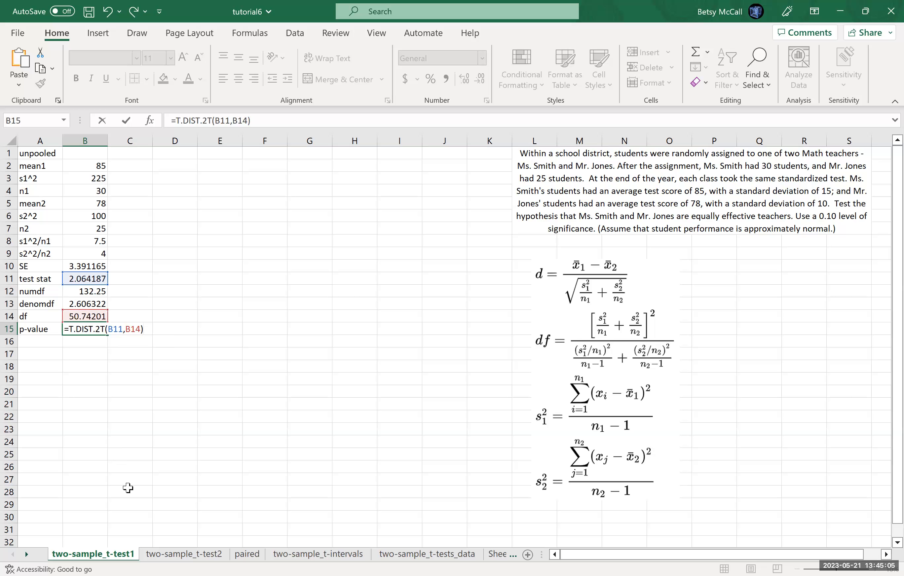
{"action": "key", "text": "Return"}
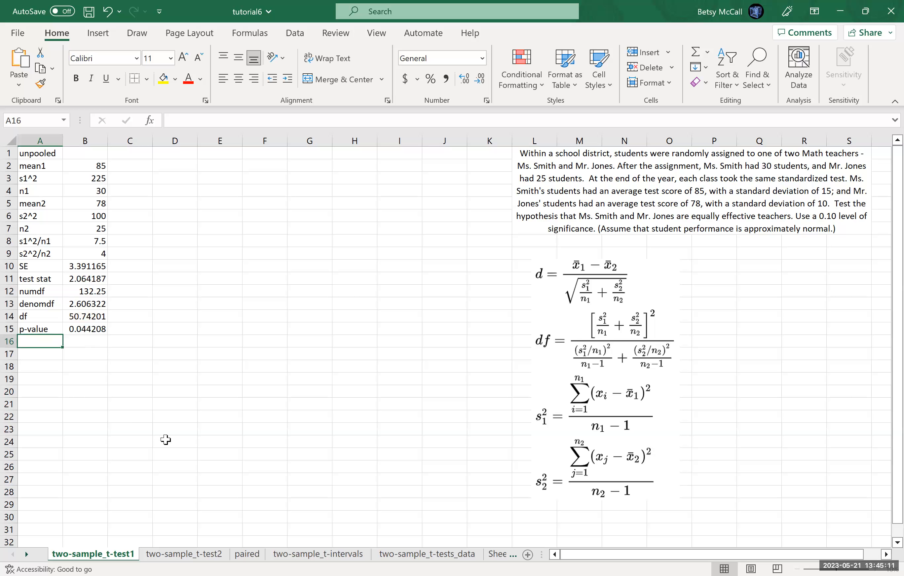
Write "less than 0.10" in D15 and the decision "reject the null" in D16.
{"action": "left_click", "coordinate": [176, 331]}
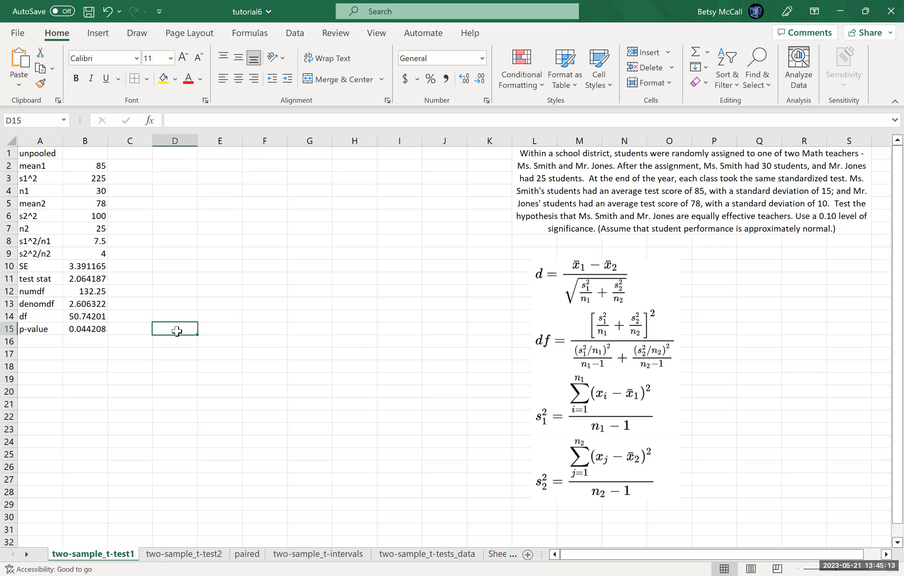
{"action": "type", "text": "less than"}
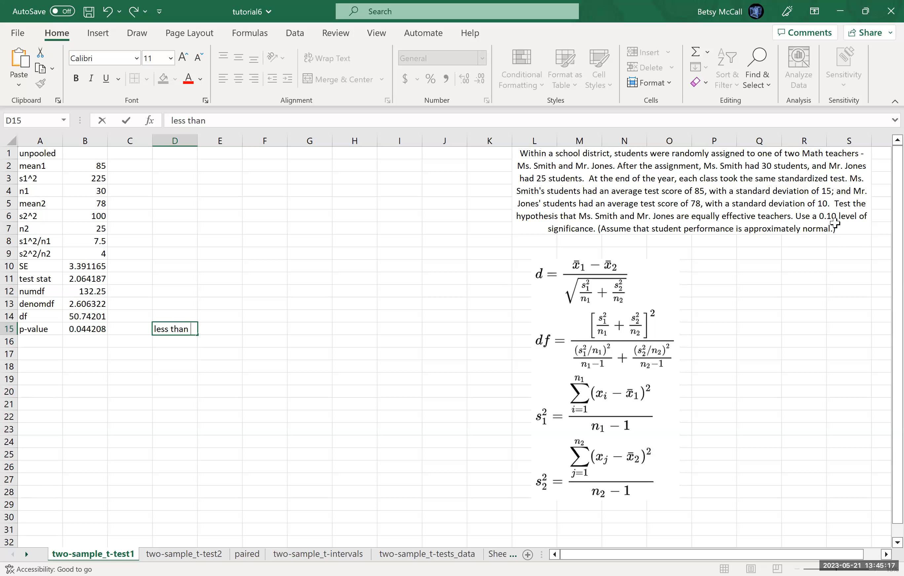
{"action": "type", "text": " 0.10"}
{"action": "key", "text": "Return"}
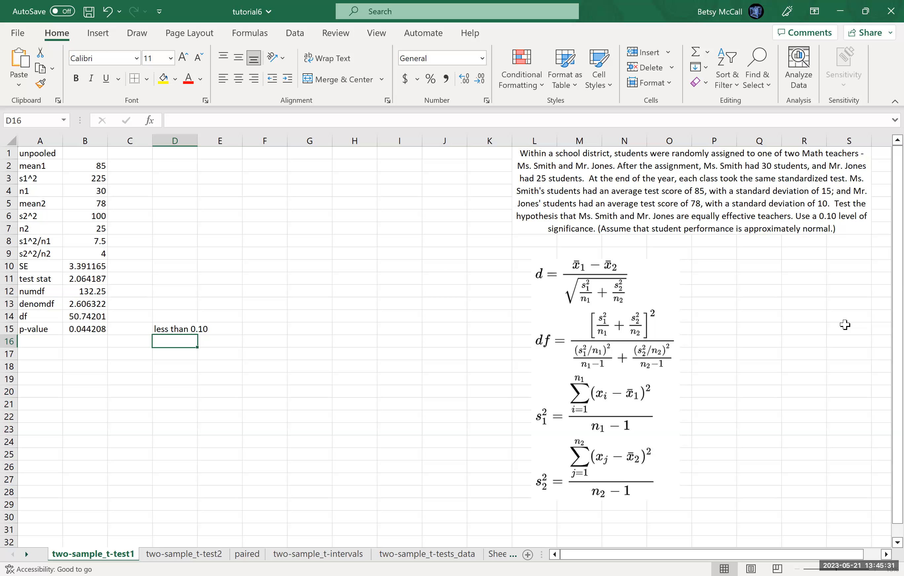
{"action": "type", "text": "reject the null"}
{"action": "key", "text": "Return"}
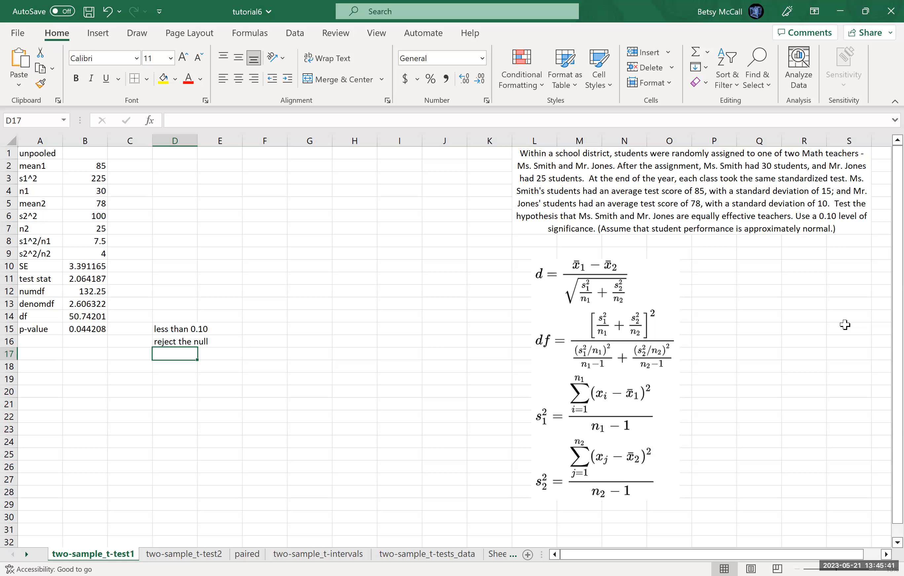
Write the conclusion "this is sufficient evidence to think that the two teachers are not equally effective" in D17.
{"action": "type", "text": "this is su"}
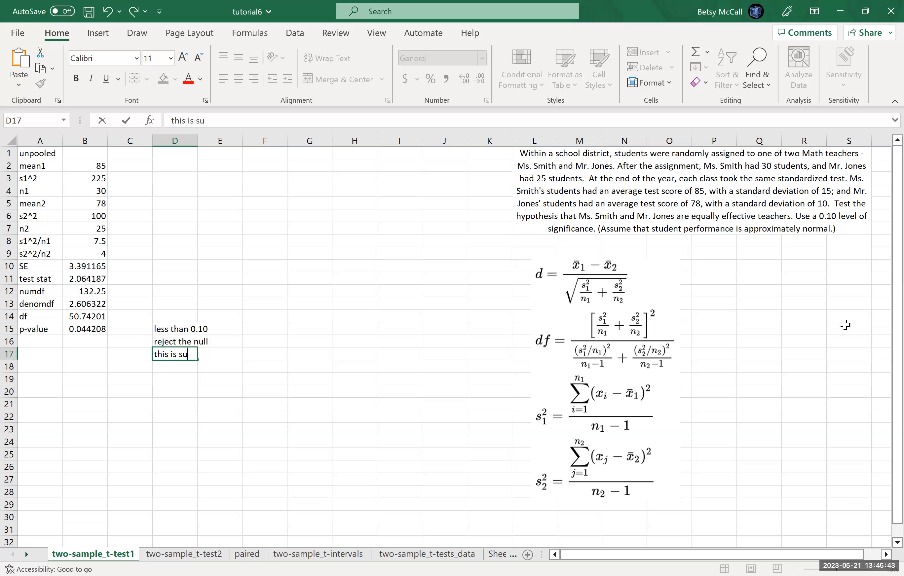
{"action": "type", "text": "fficient evidence to think that"}
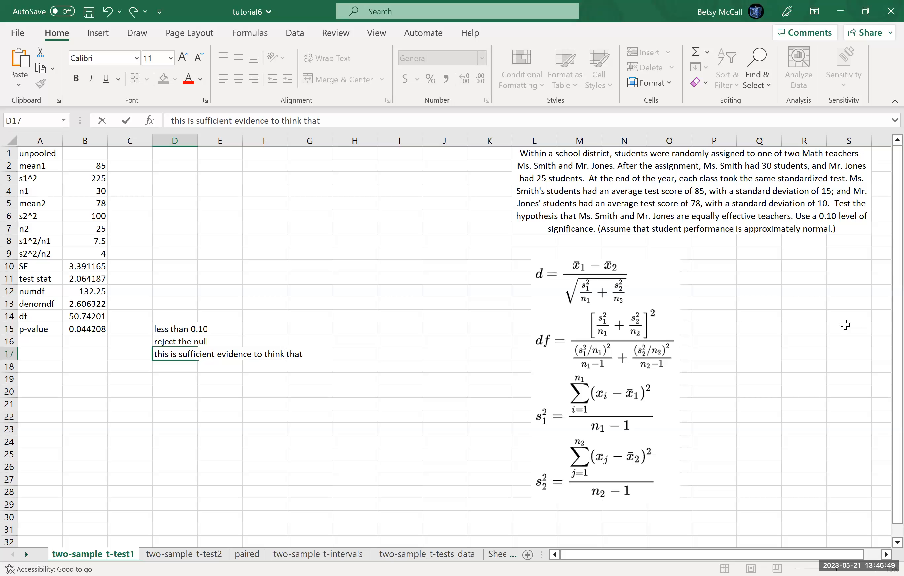
{"action": "type", "text": " the two teachers are not equally effective"}
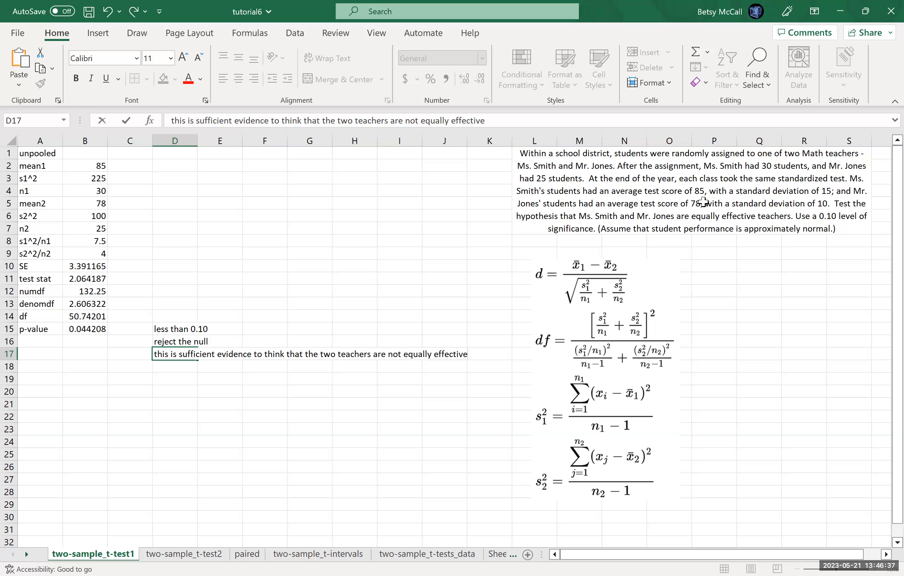
{"action": "key", "text": "Return"}
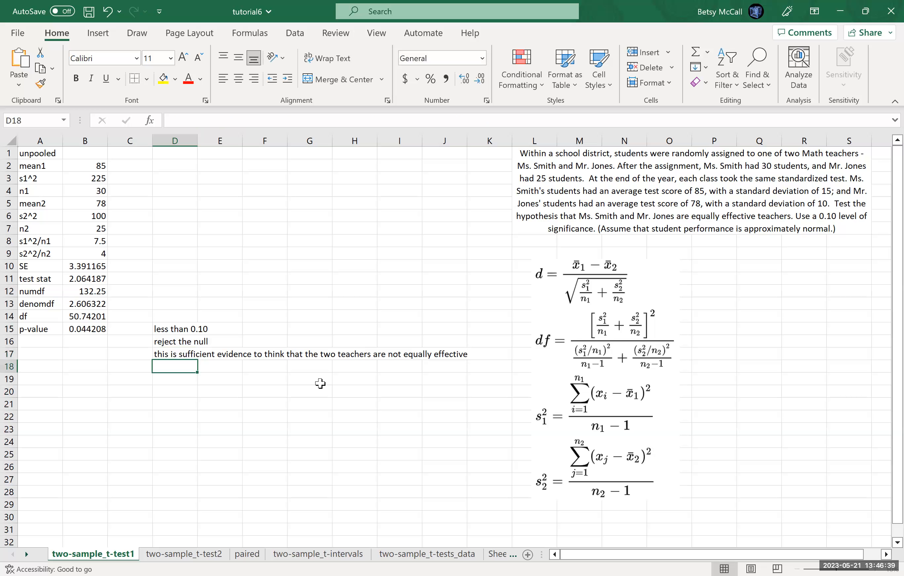
{"action": "left_click", "coordinate": [639, 22]}
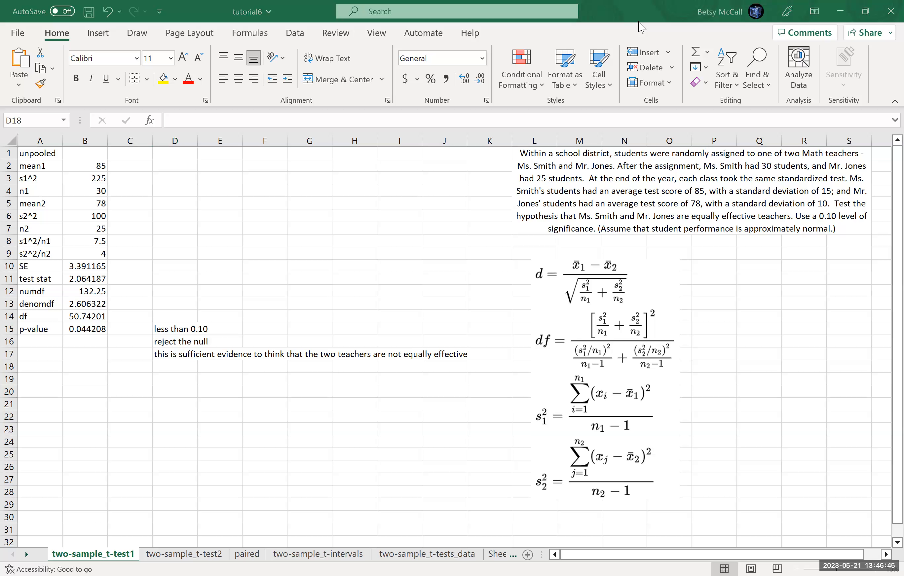